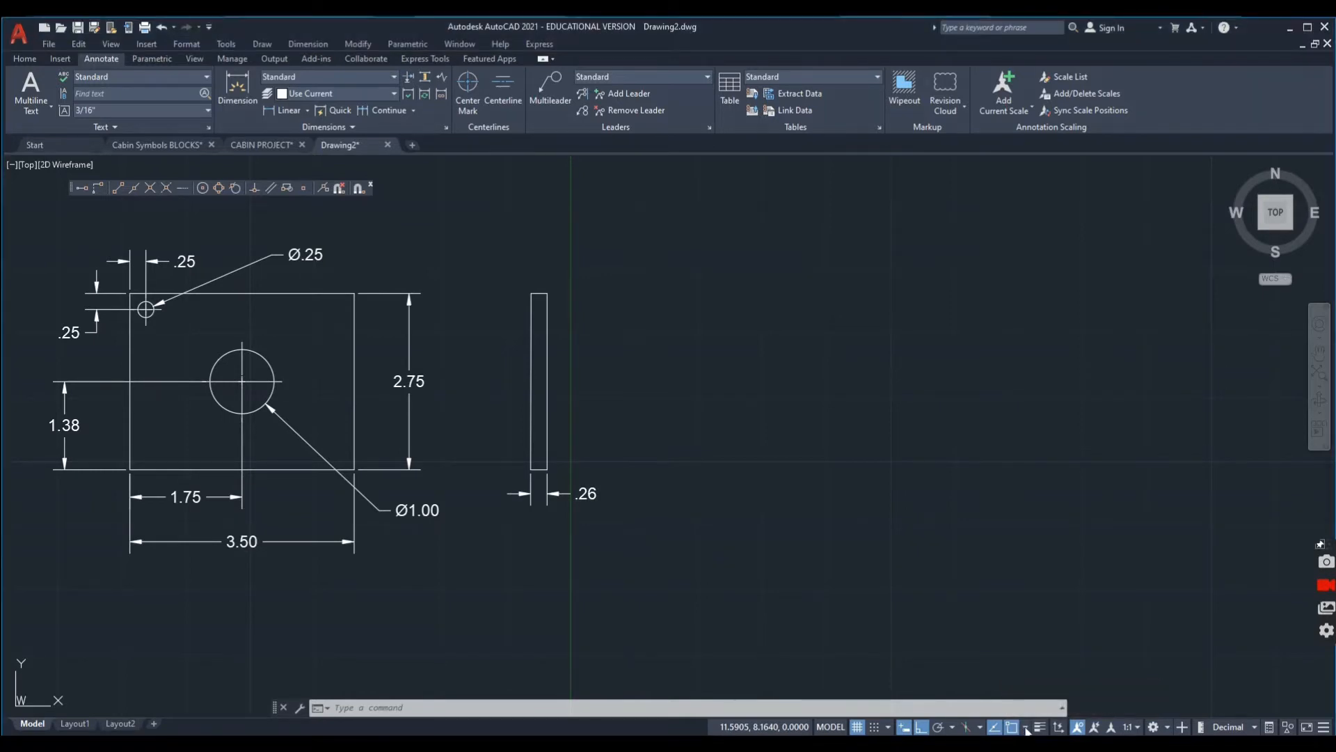
Check which running object snap modes are enabled.
left_click(1027, 728)
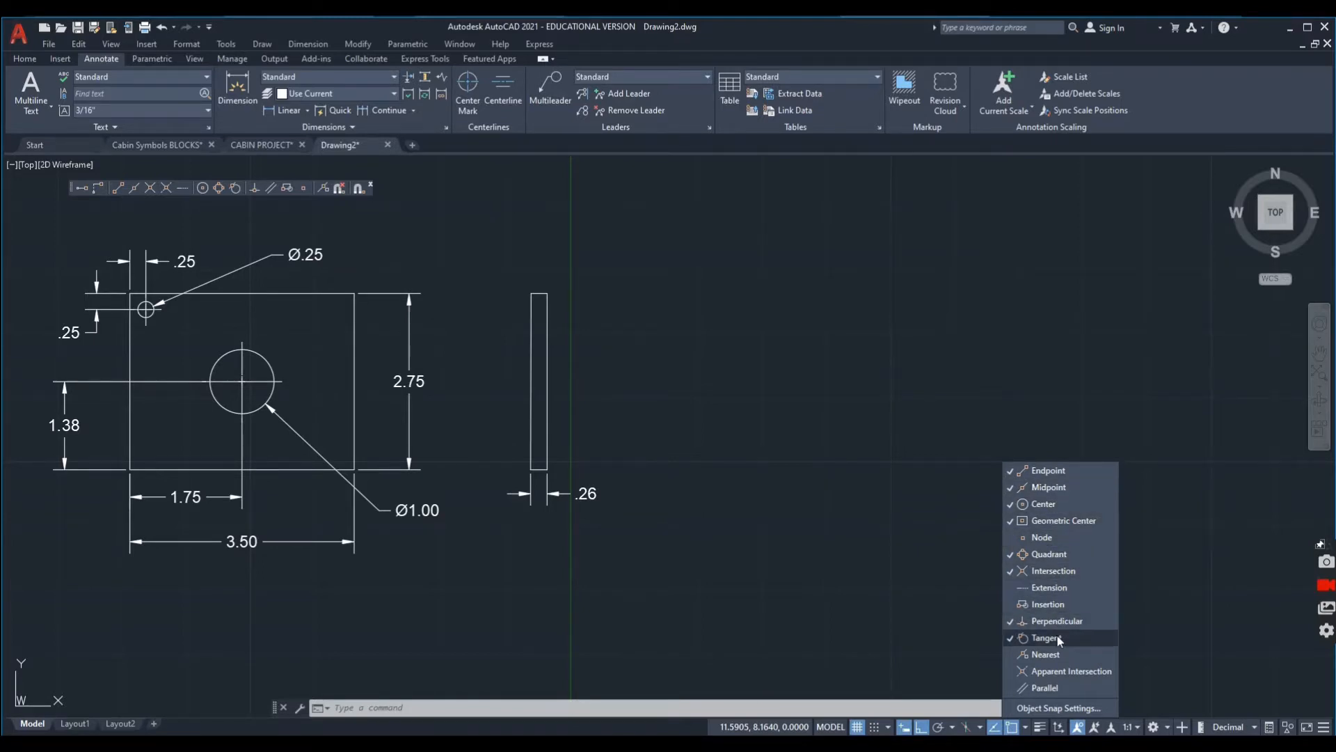
left_click(985, 710)
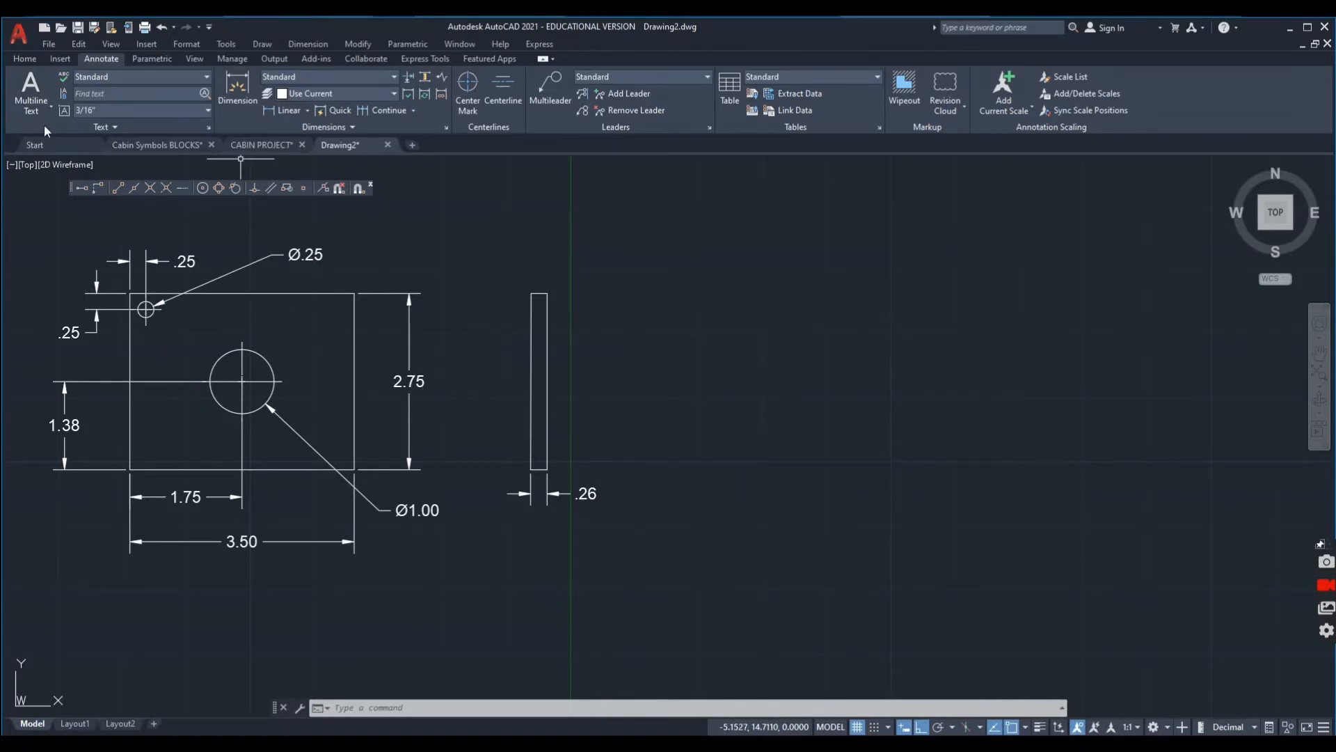
Draw the plate's front-view outline with lines as a 3.5 by 2.75 rectangle in the empty area beside the reference drawing.
left_click(41, 59)
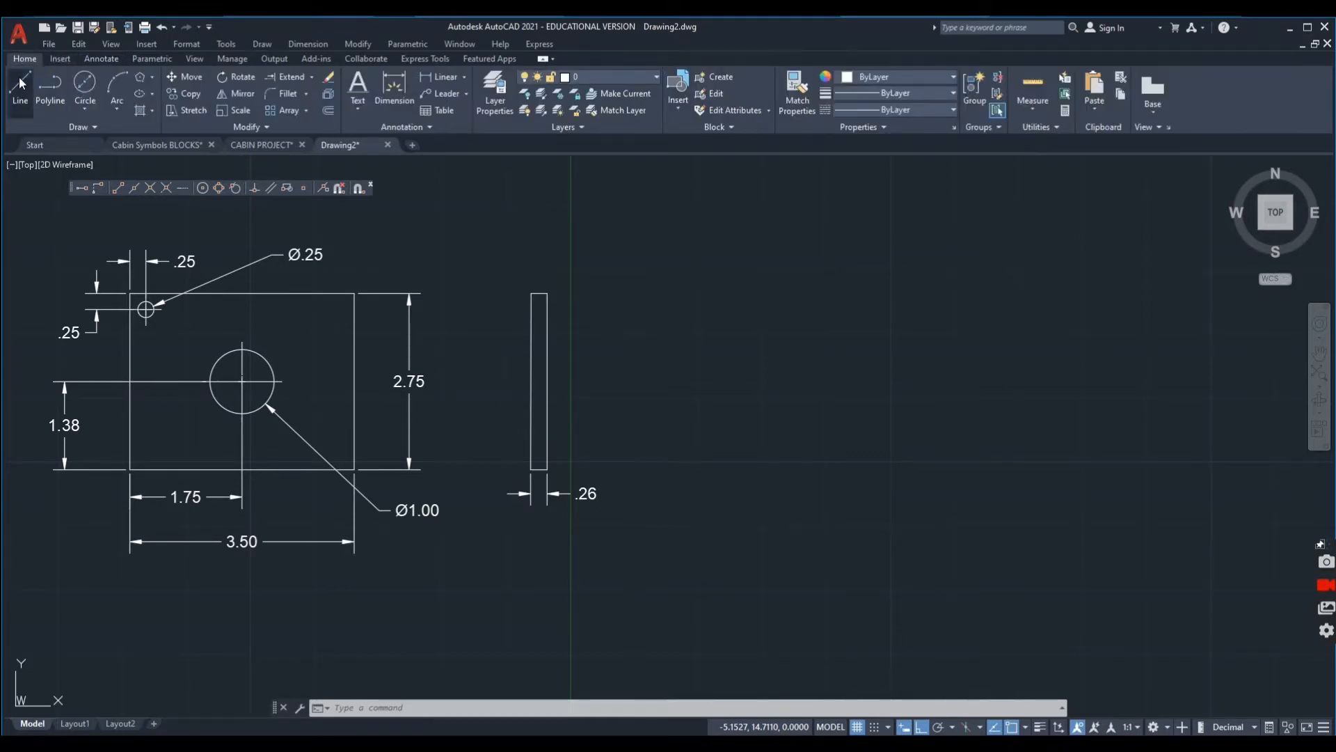
left_click(21, 89)
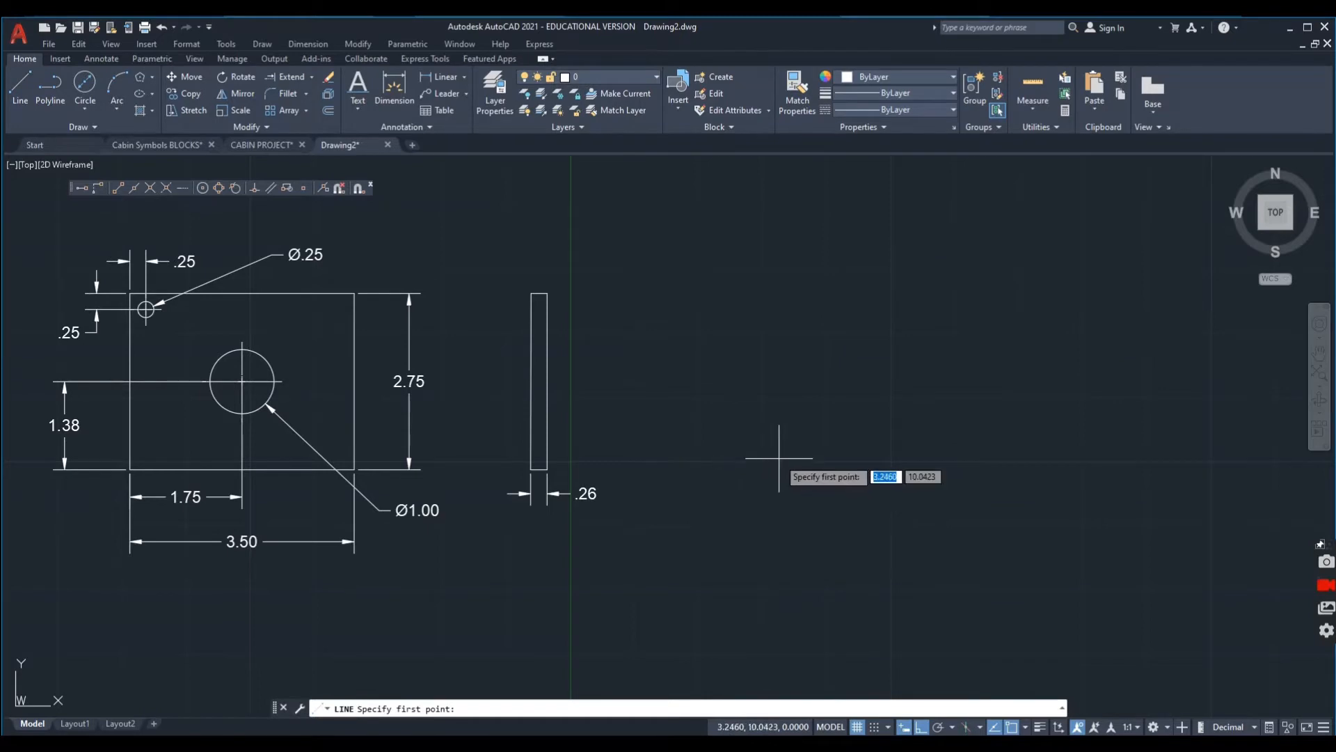
left_click(778, 466)
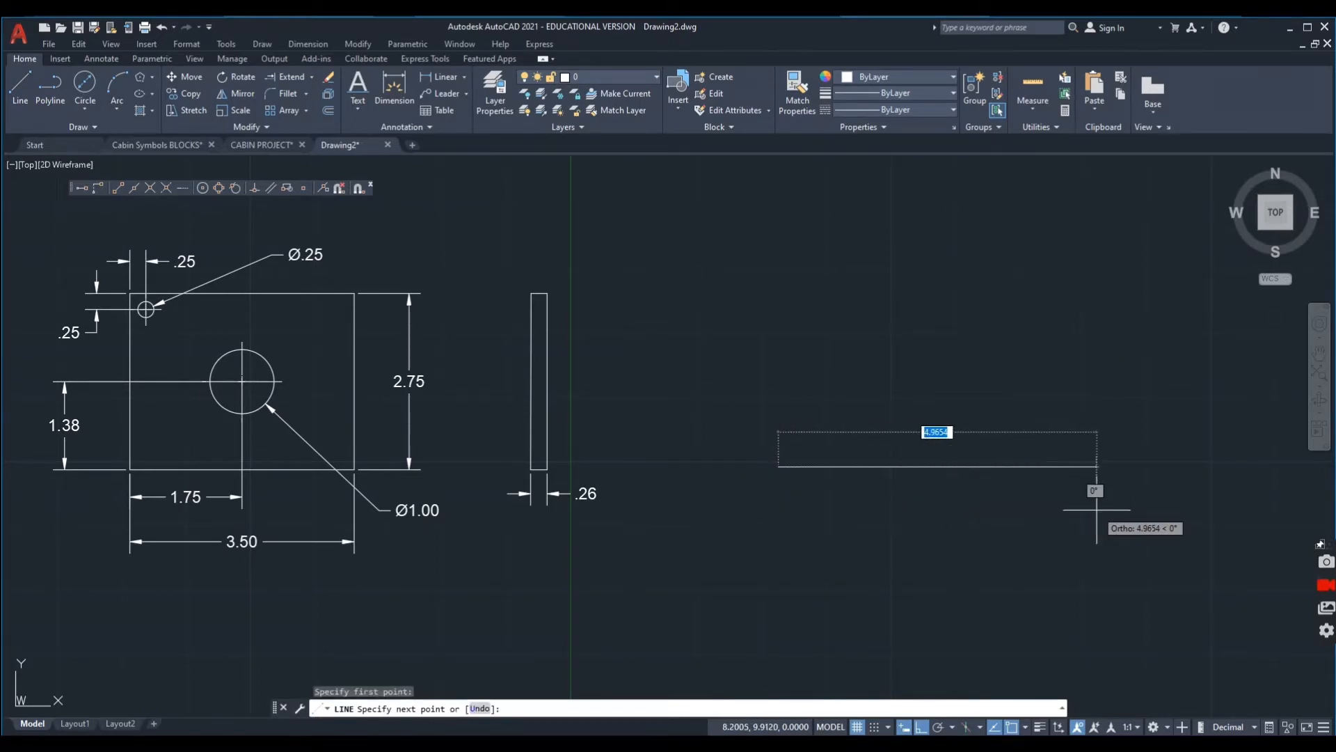
type("3.5")
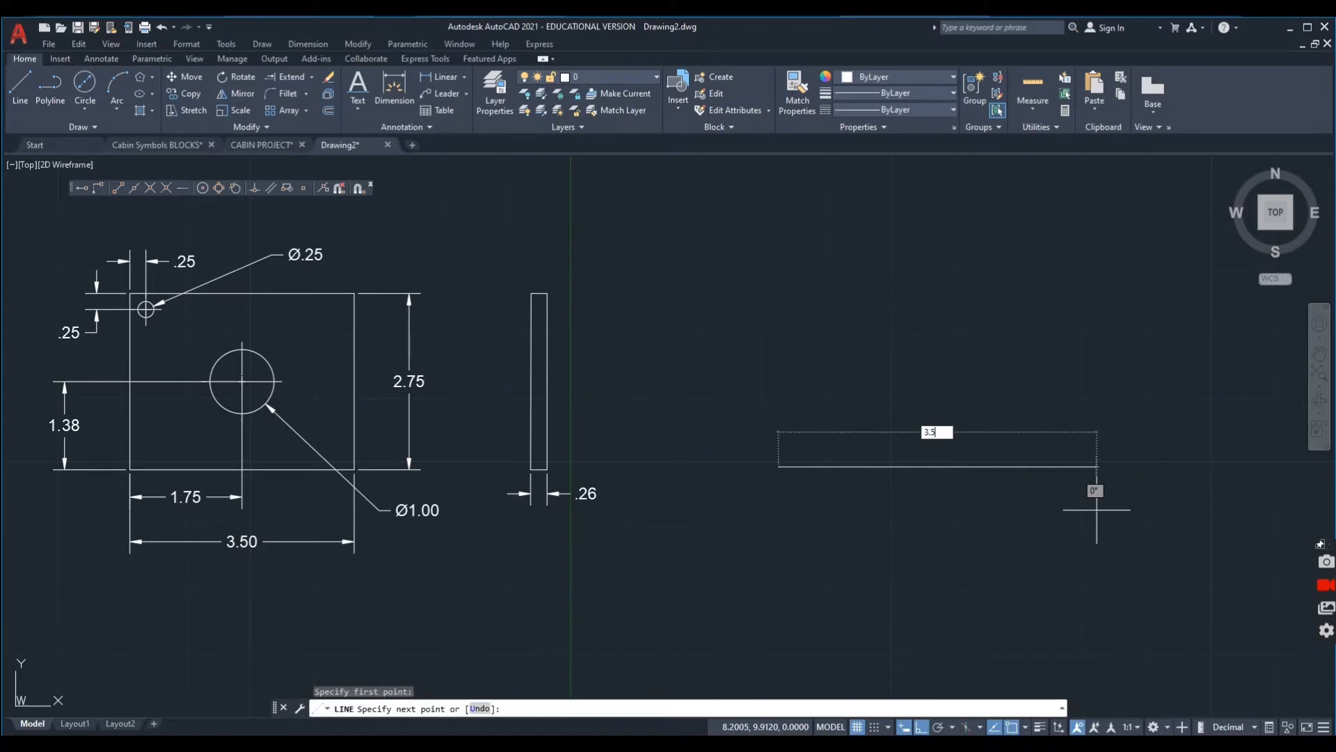
key("Return")
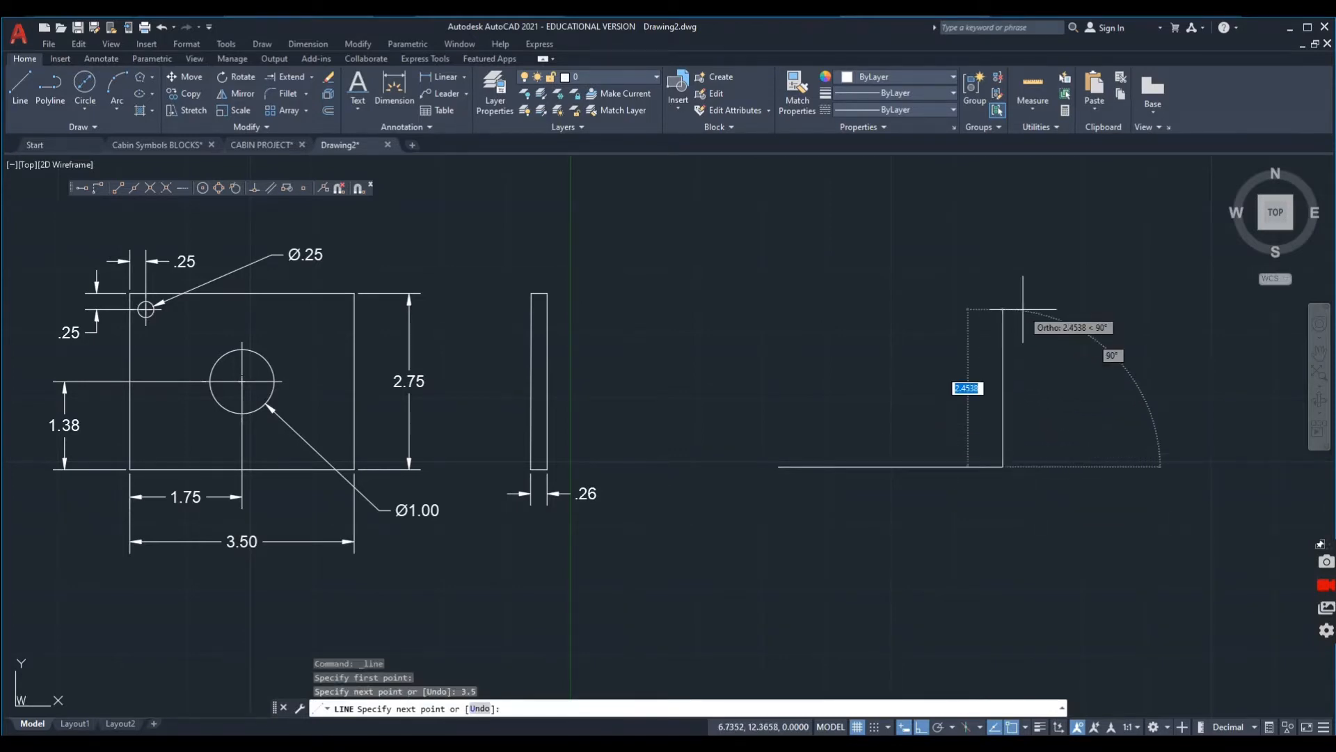
type("2.")
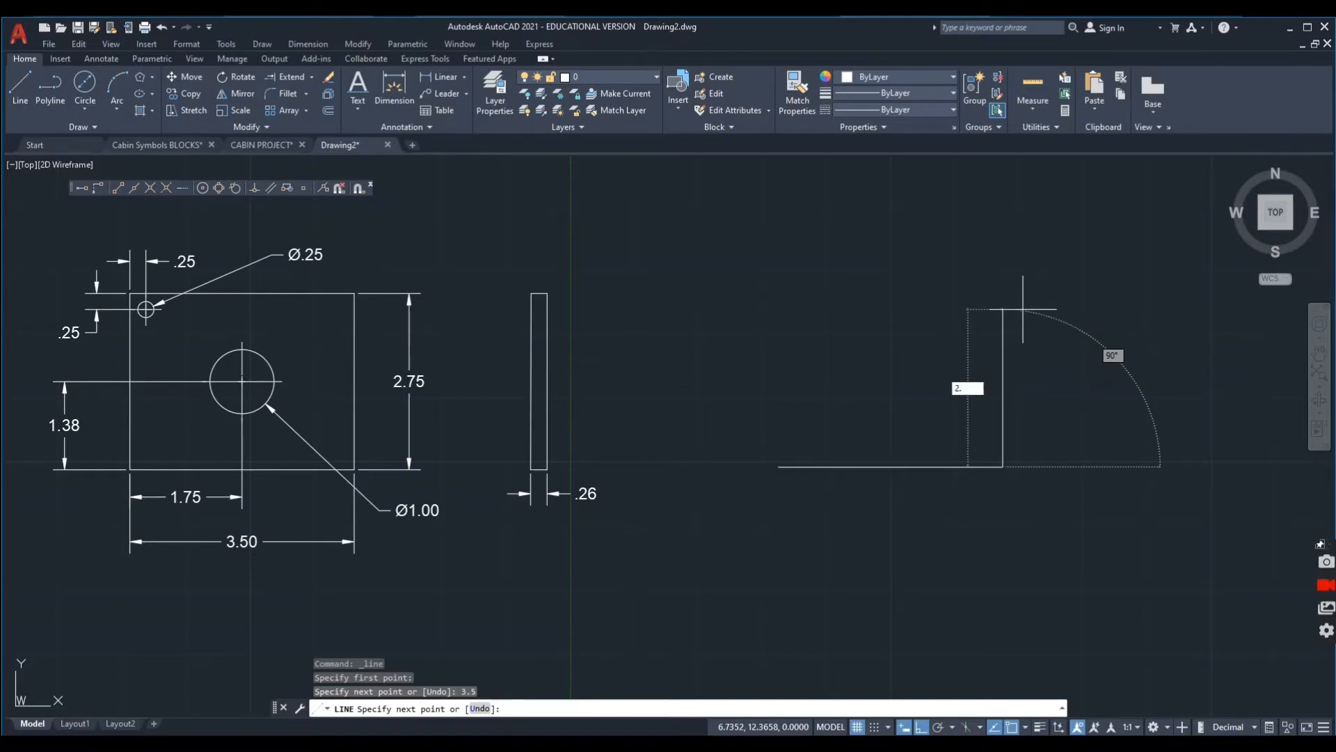
key("Return")
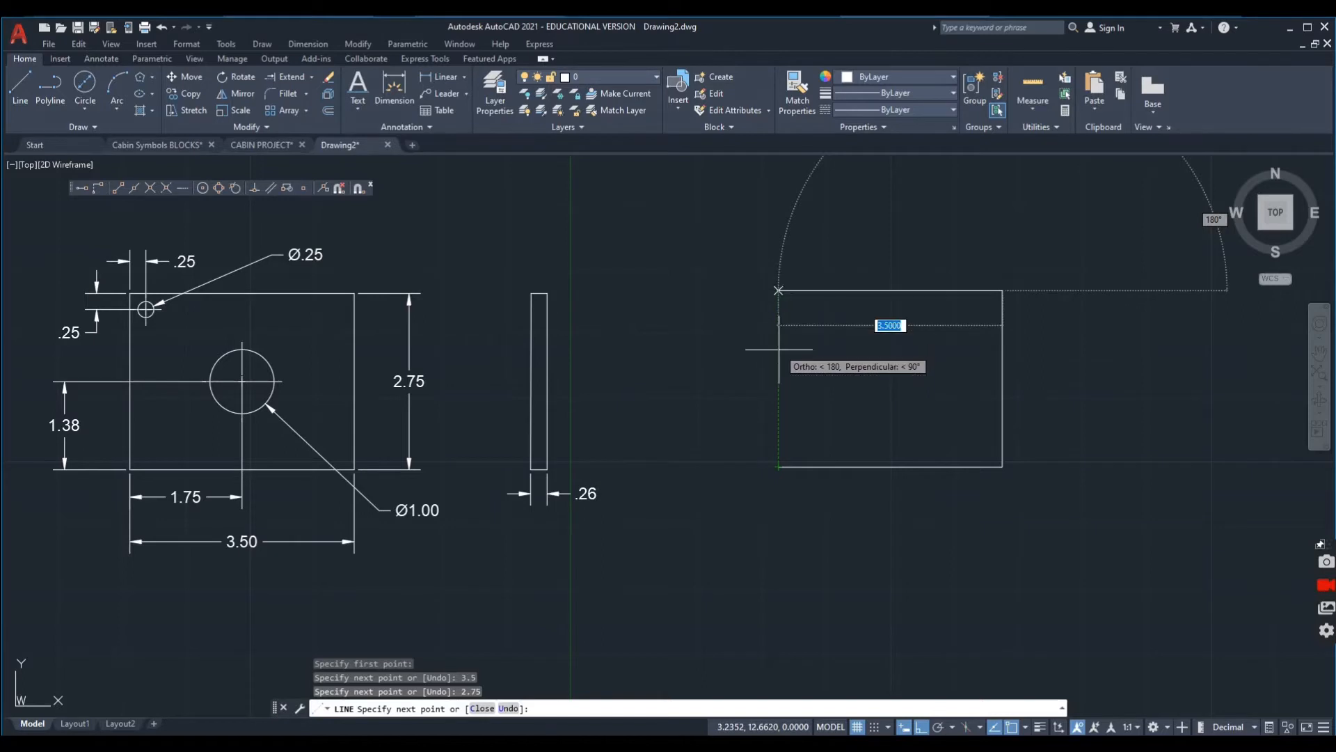
left_click(782, 406)
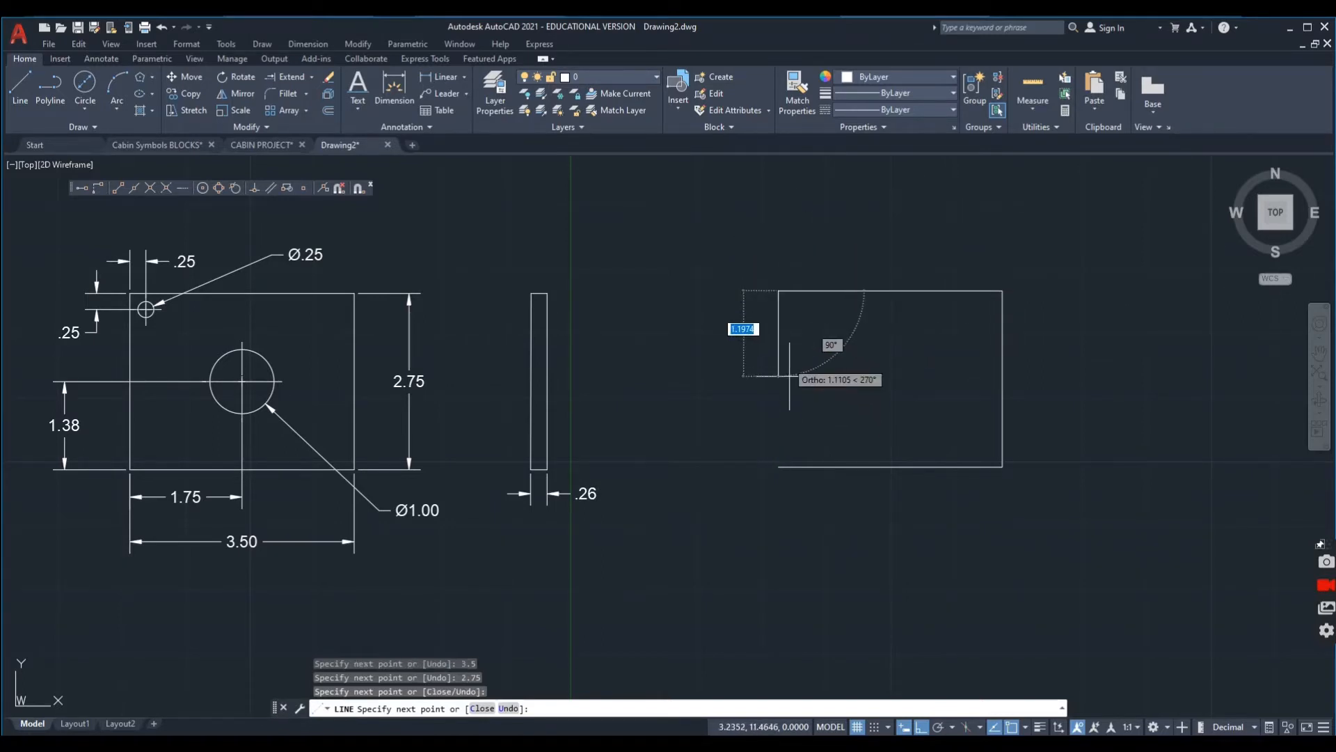
left_click(778, 466)
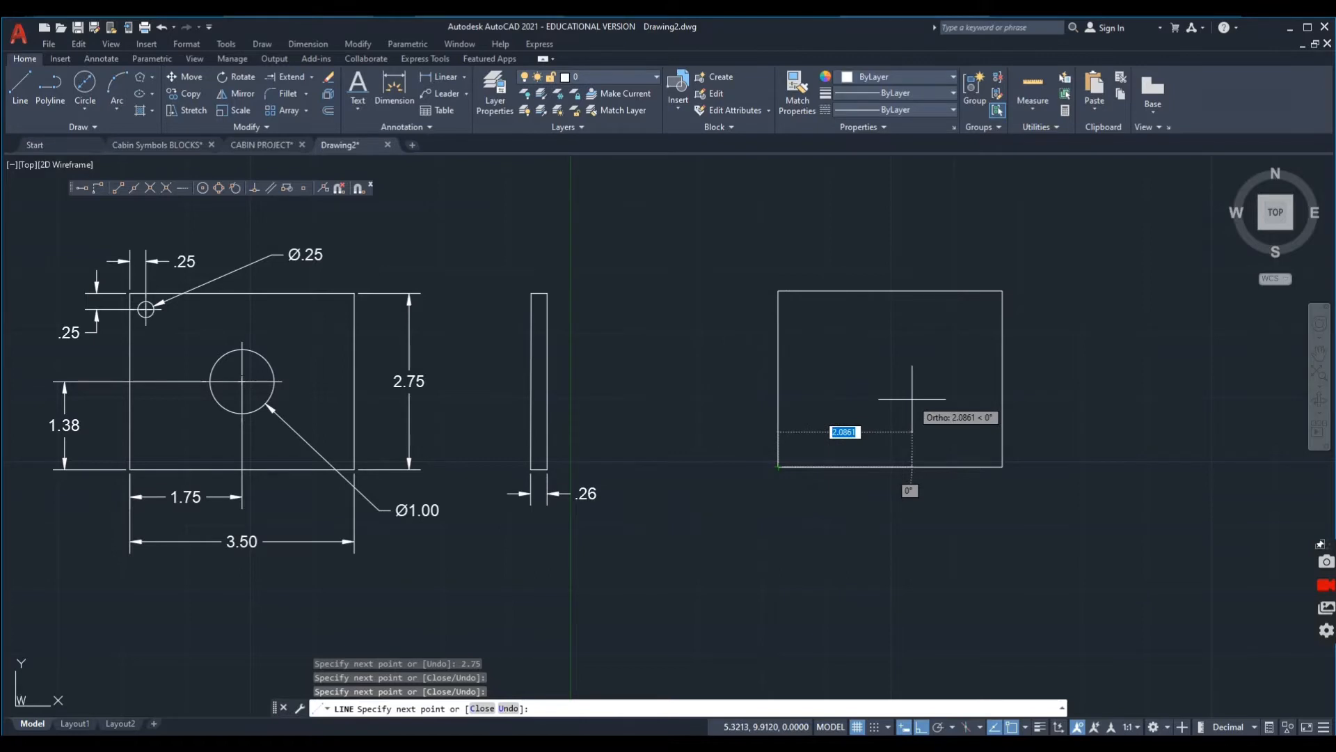
key("Escape")
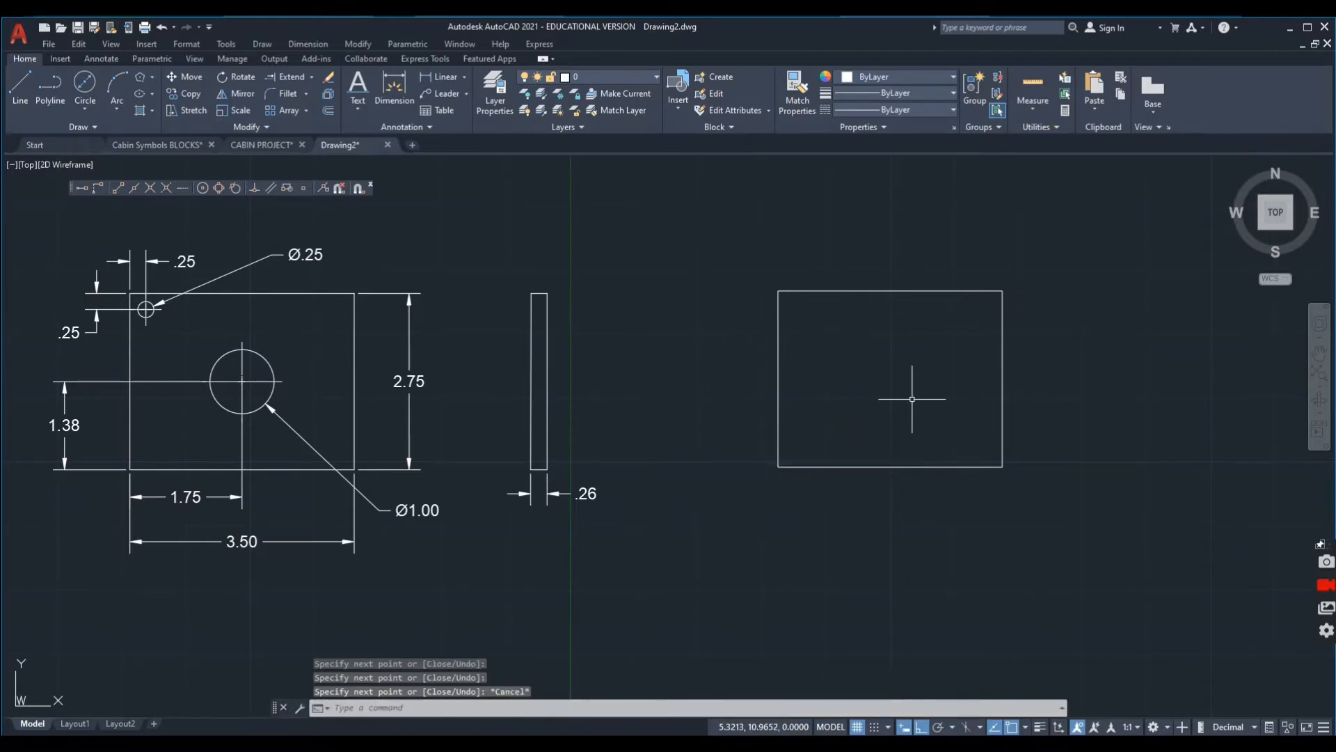
Draw a circle of diameter 1 at the centre of the new plate outline, aligned with its edge midpoints.
mouse_move(925, 373)
middle_mouse_down()
mouse_move(862, 373)
mouse_move(879, 370)
middle_mouse_up()
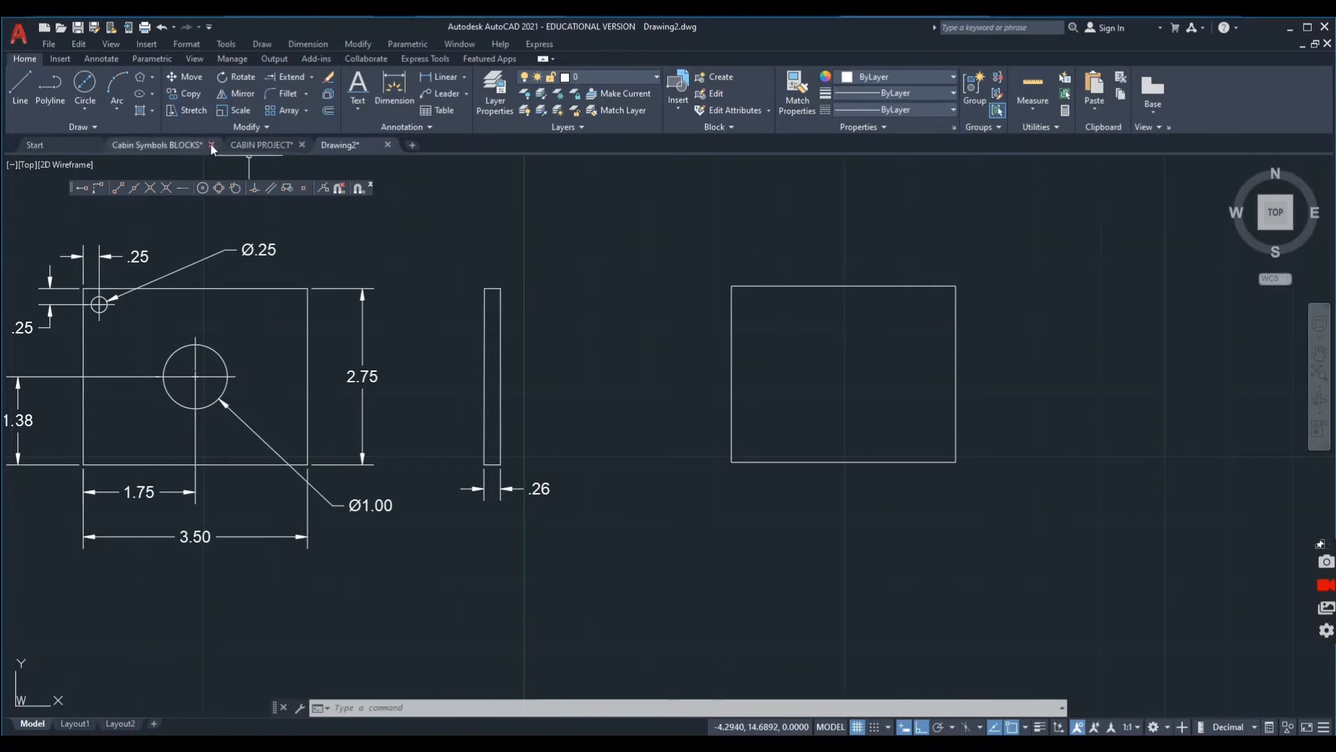
left_click(85, 84)
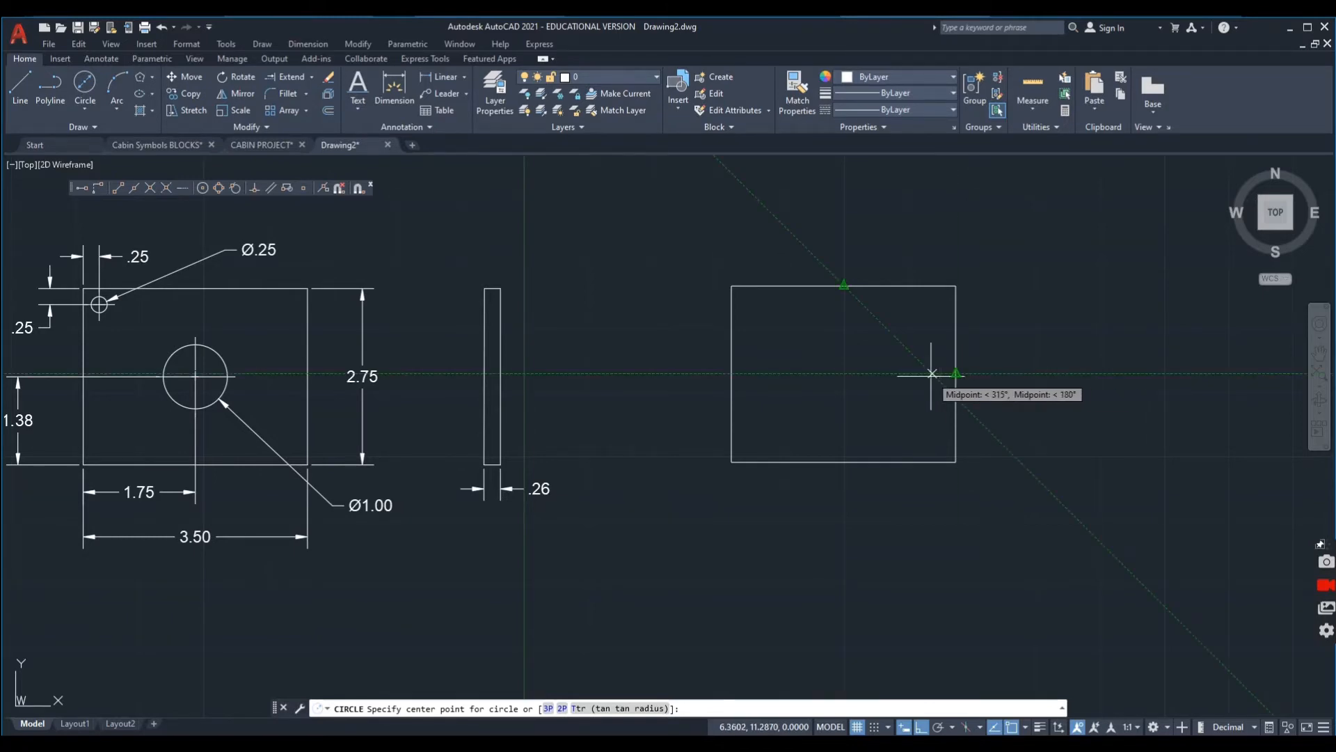
left_click(843, 373)
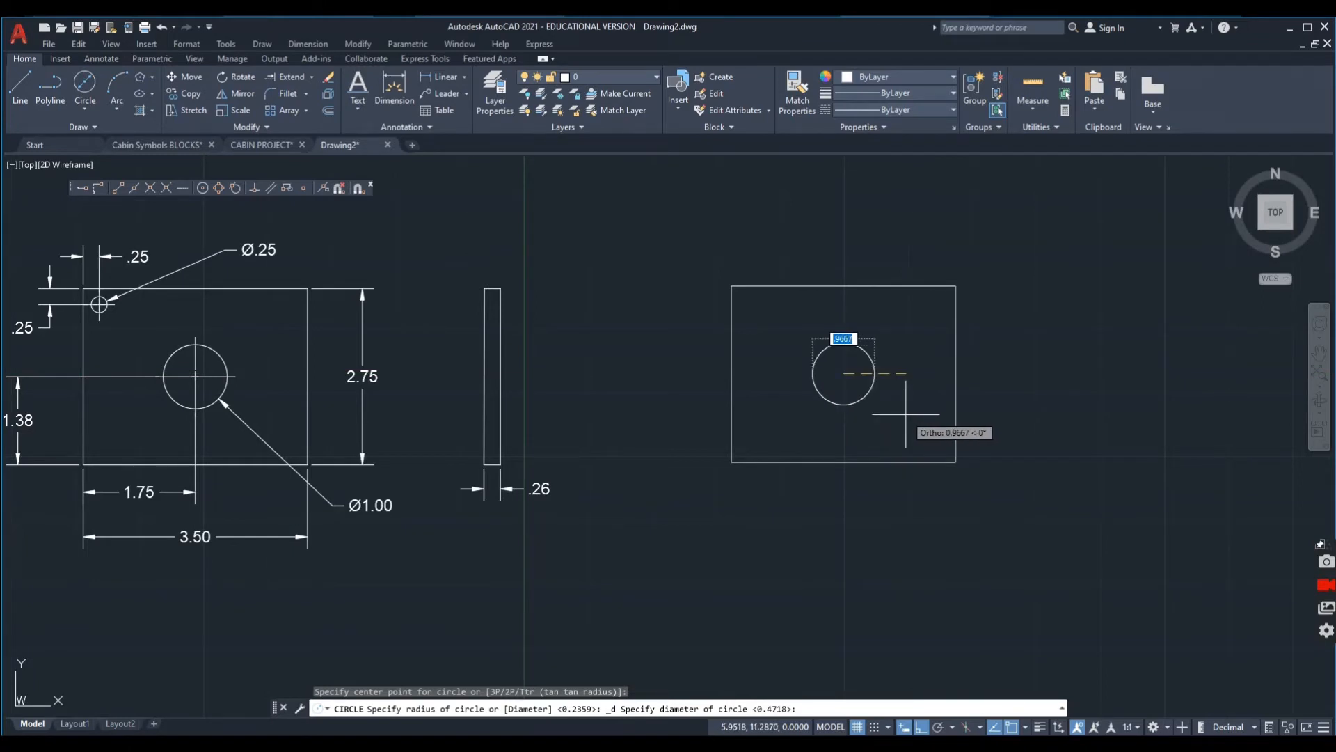
type("1")
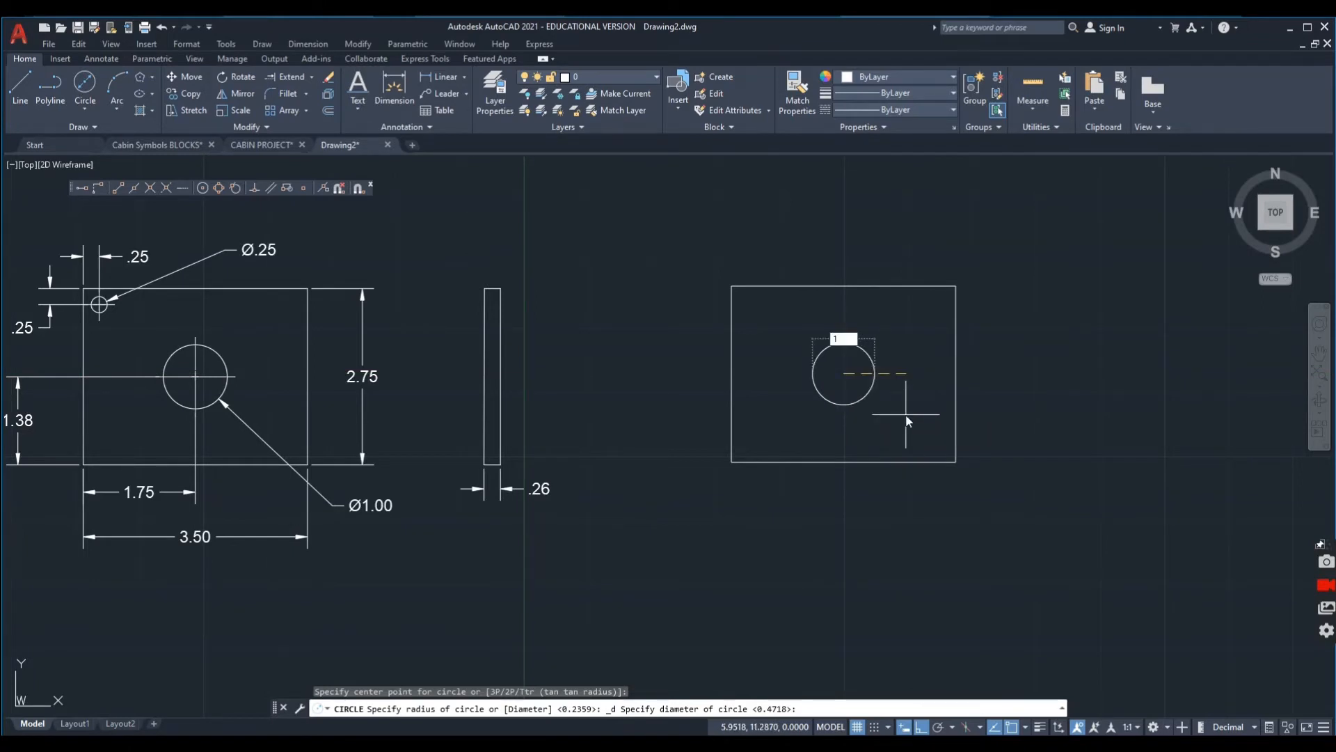
key("Return")
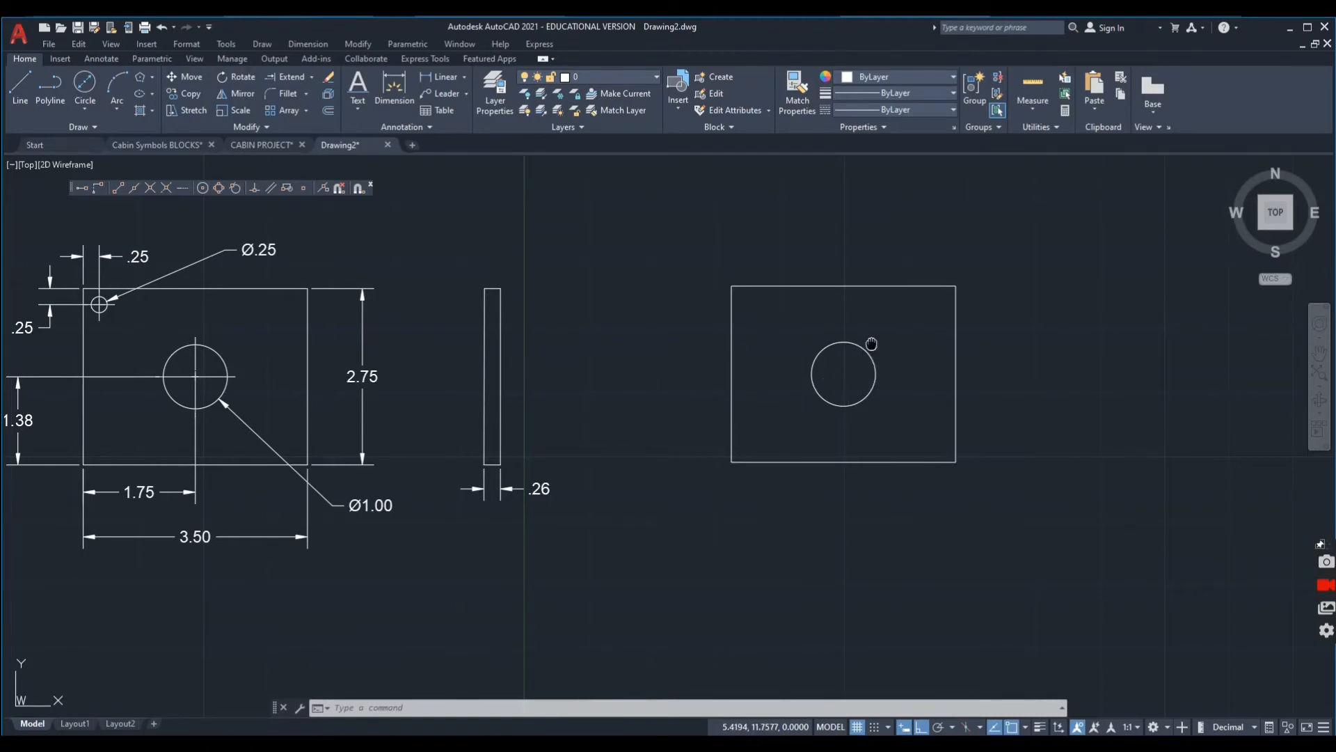
Draw the side view with lines as a closed rectangle .26 wide, aligned with the front view's top and bottom edges.
middle_click_drag(874, 345, 755, 342)
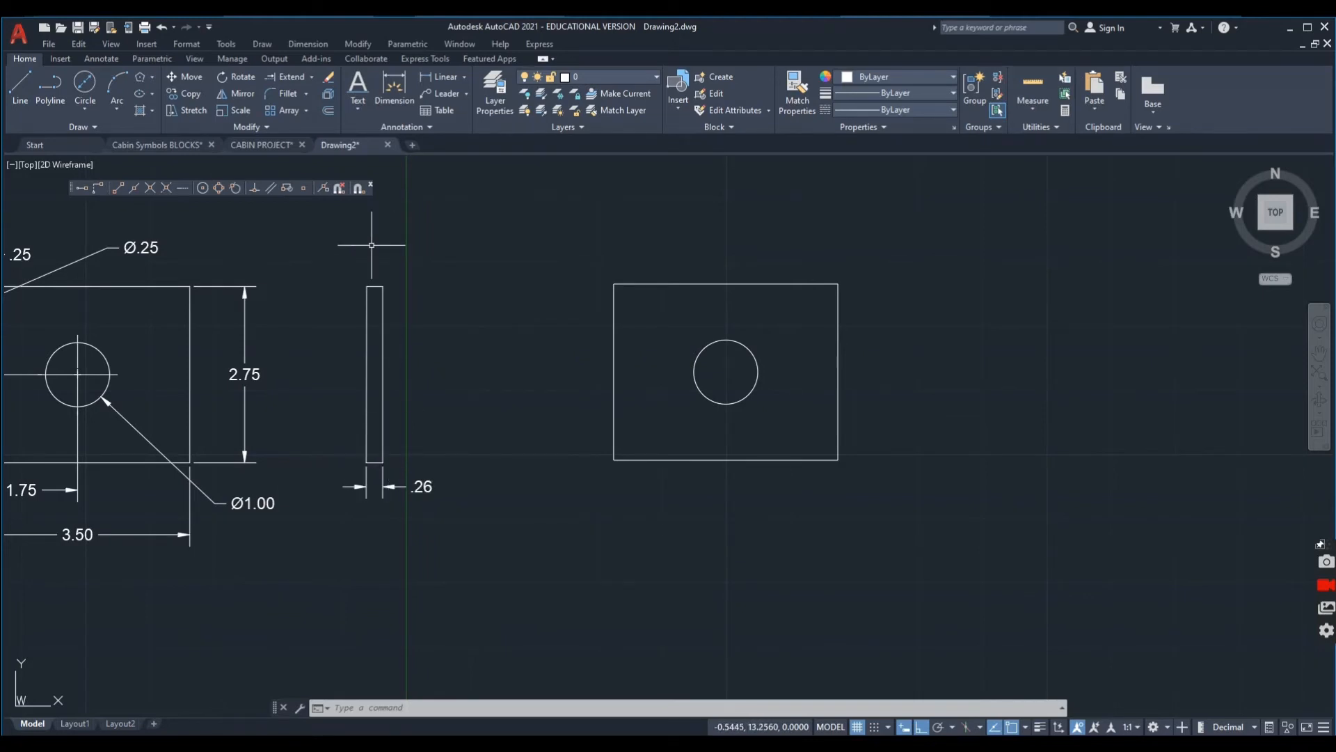
left_click(21, 82)
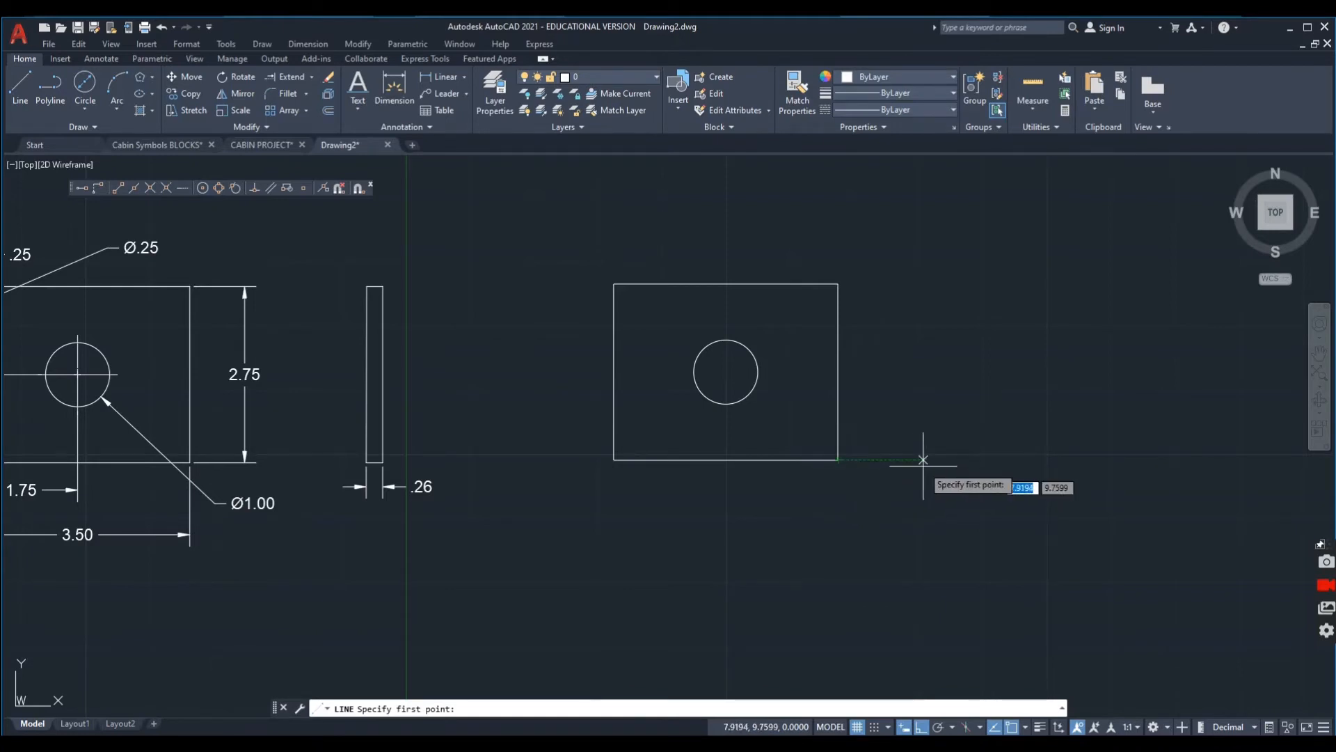
left_click(1007, 459)
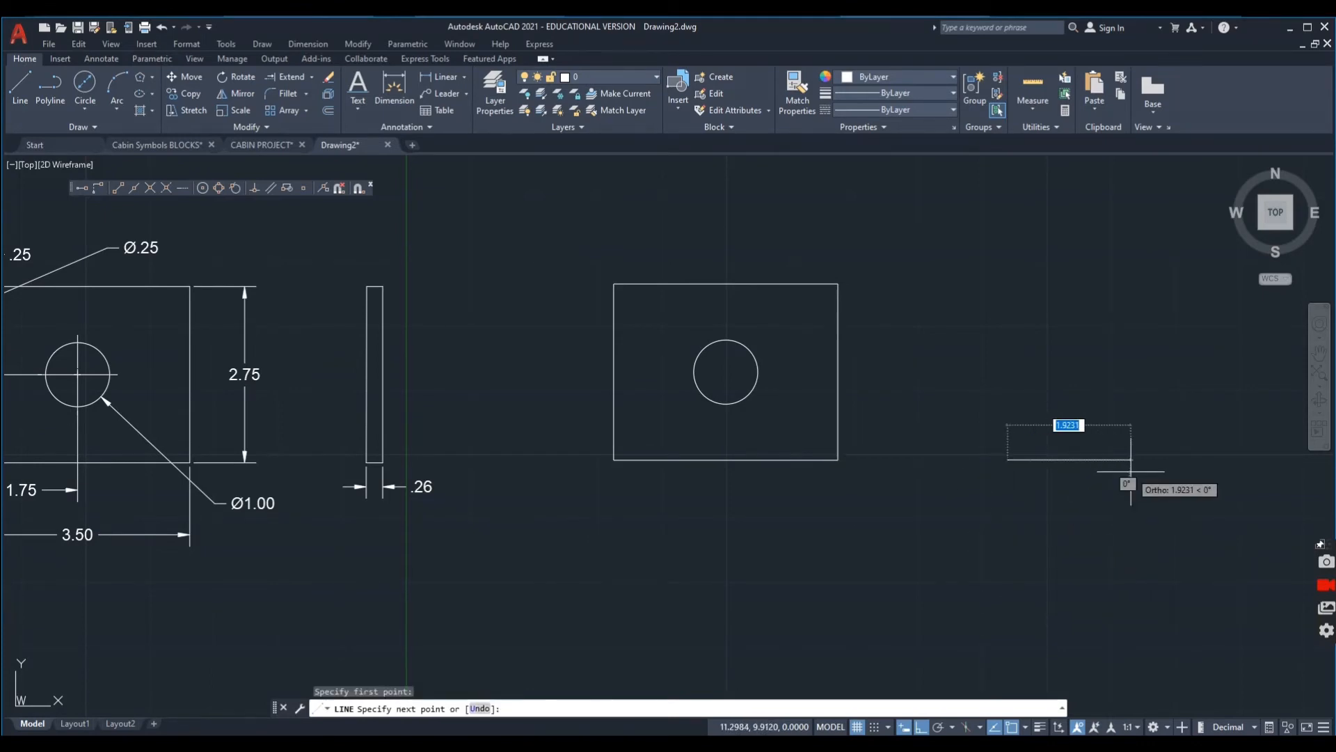
key("BackSpace")
type(".26")
key("Return")
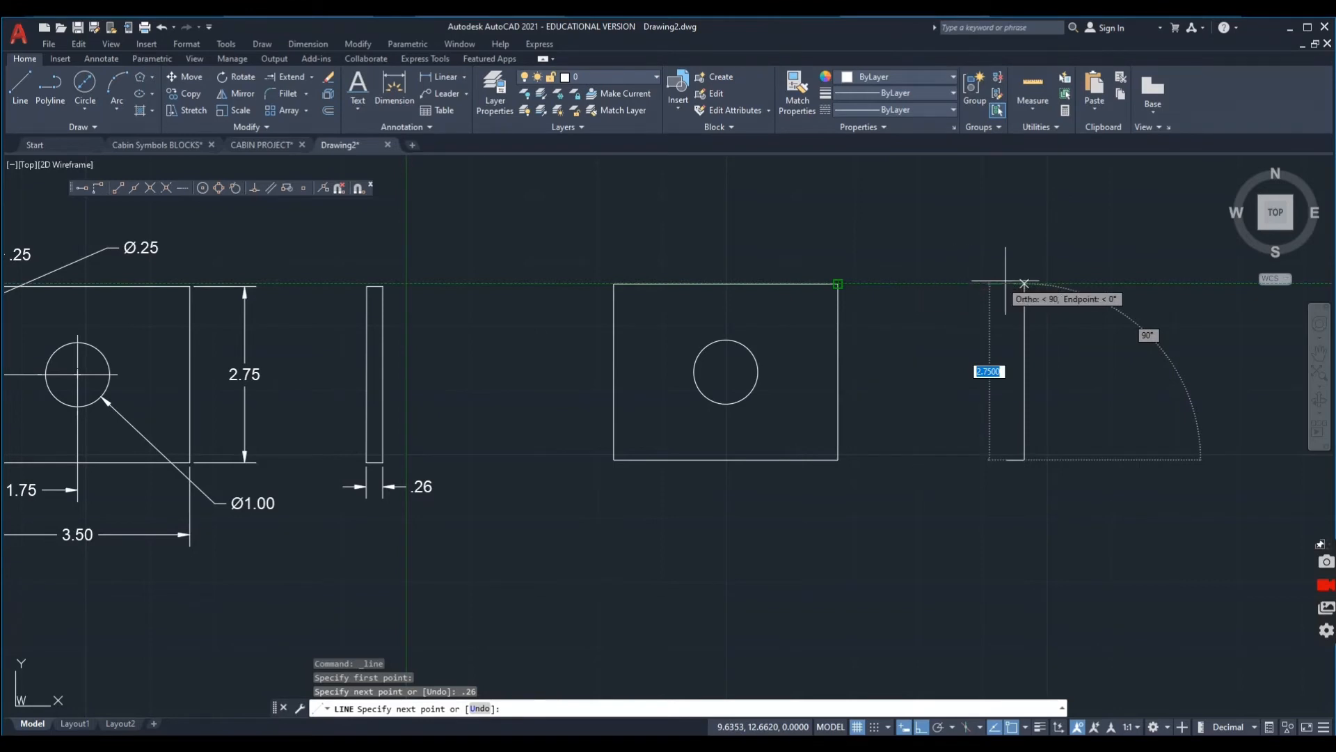
left_click(1024, 284)
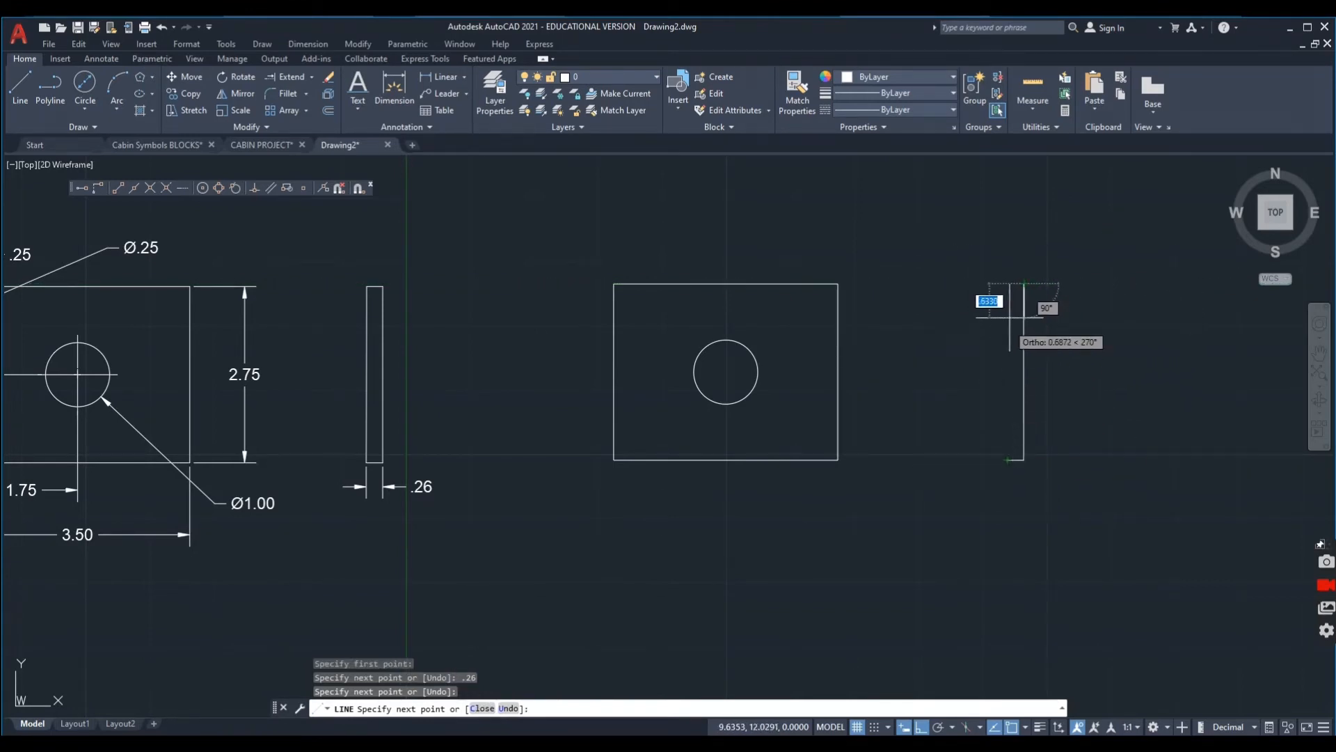
left_click(1004, 283)
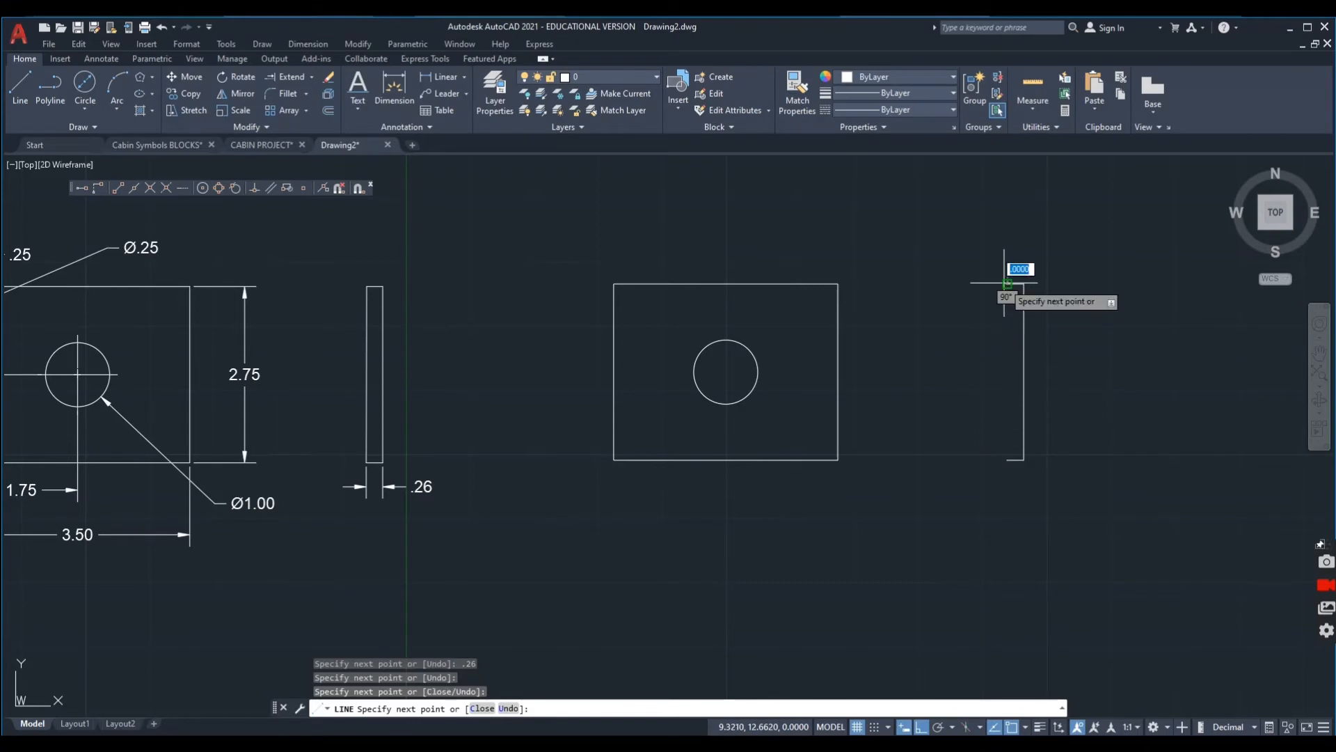
left_click(1007, 460)
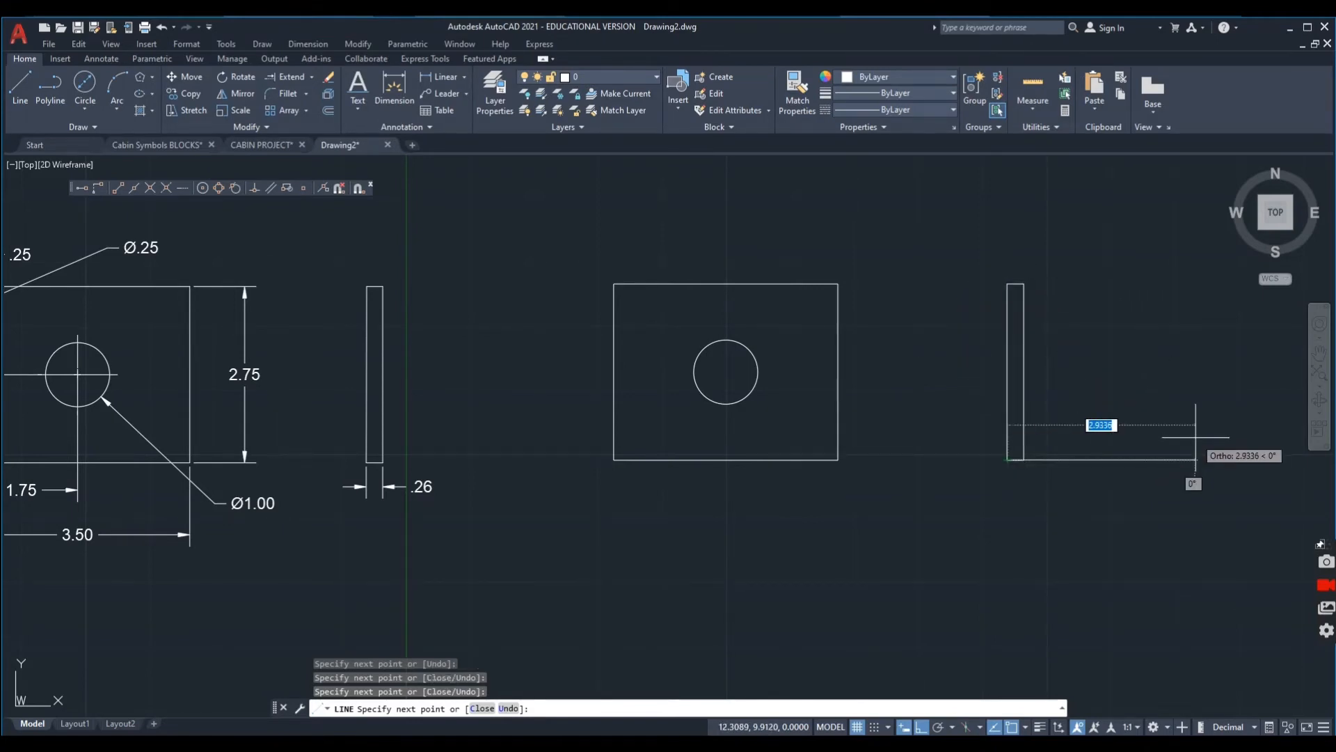
type("c")
key("Return")
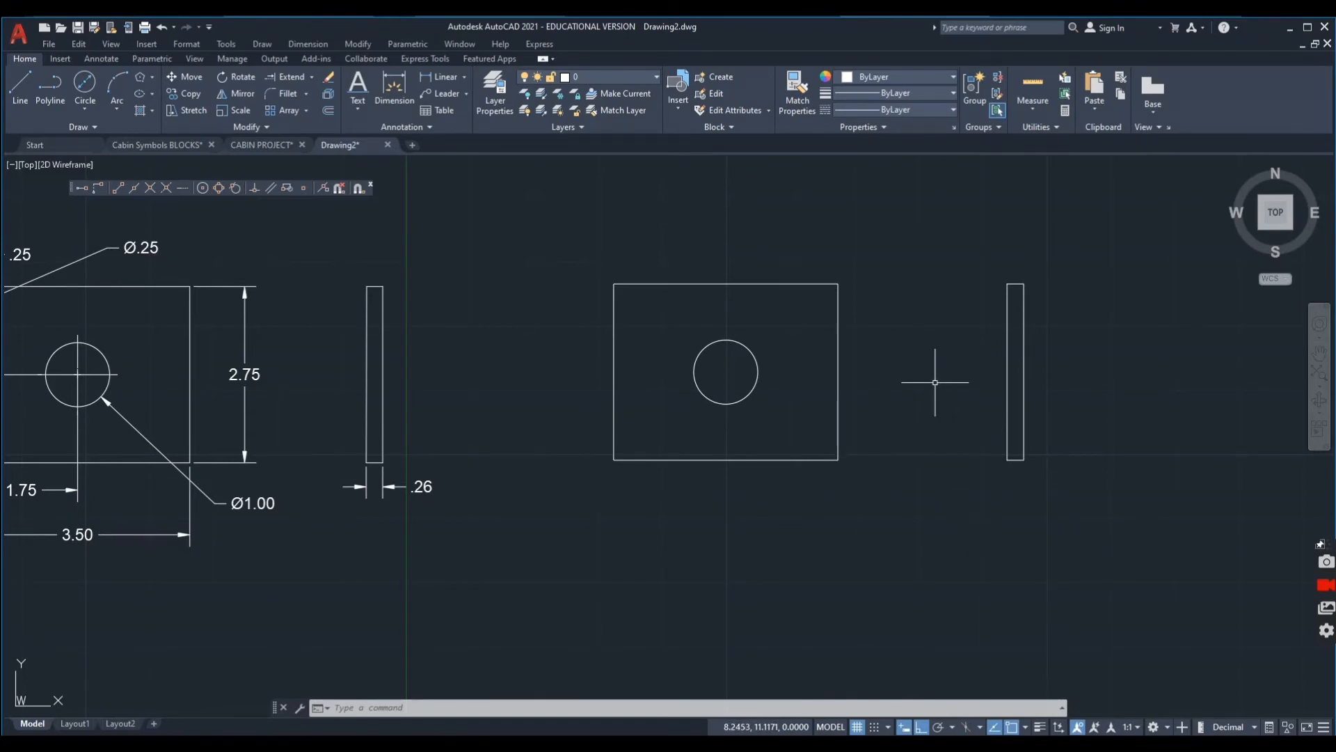
Offset the new front view's left and top edges .25 inward.
middle_click_drag(936, 382, 1004, 371)
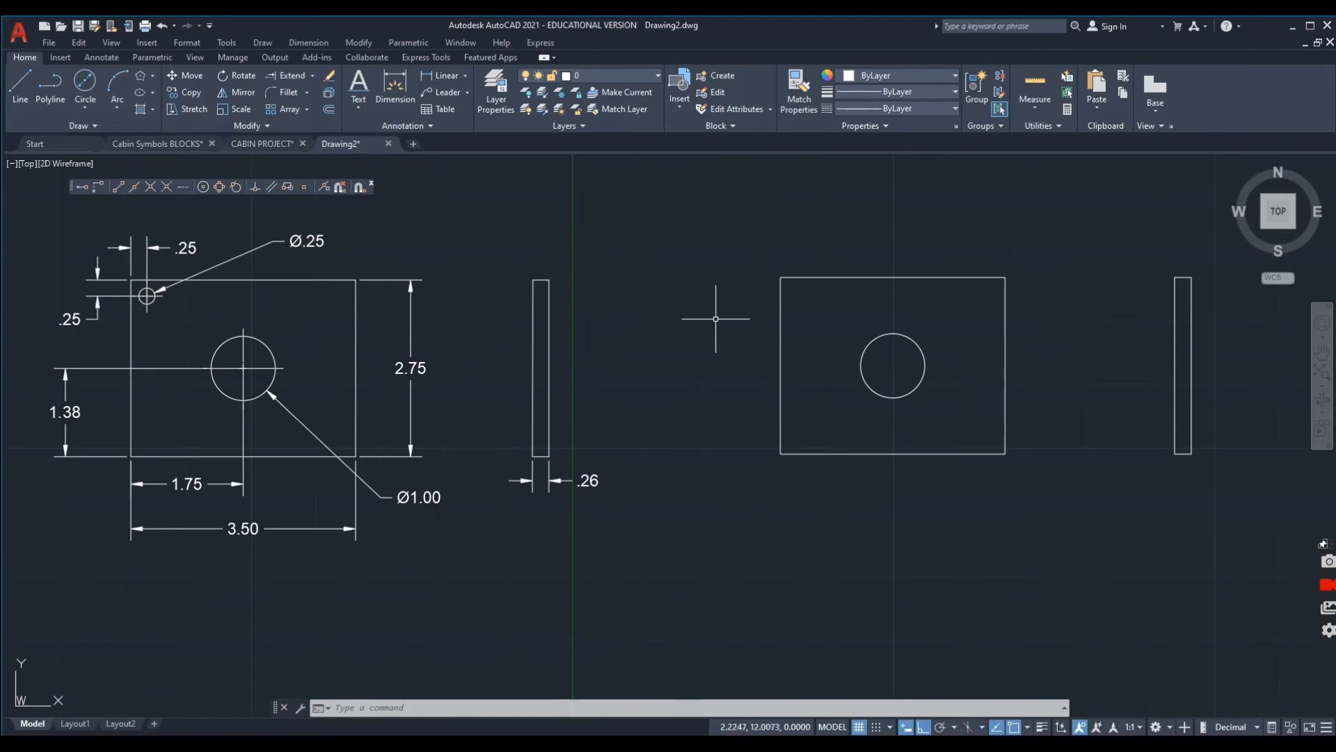
middle_click_drag(715, 319, 640, 385)
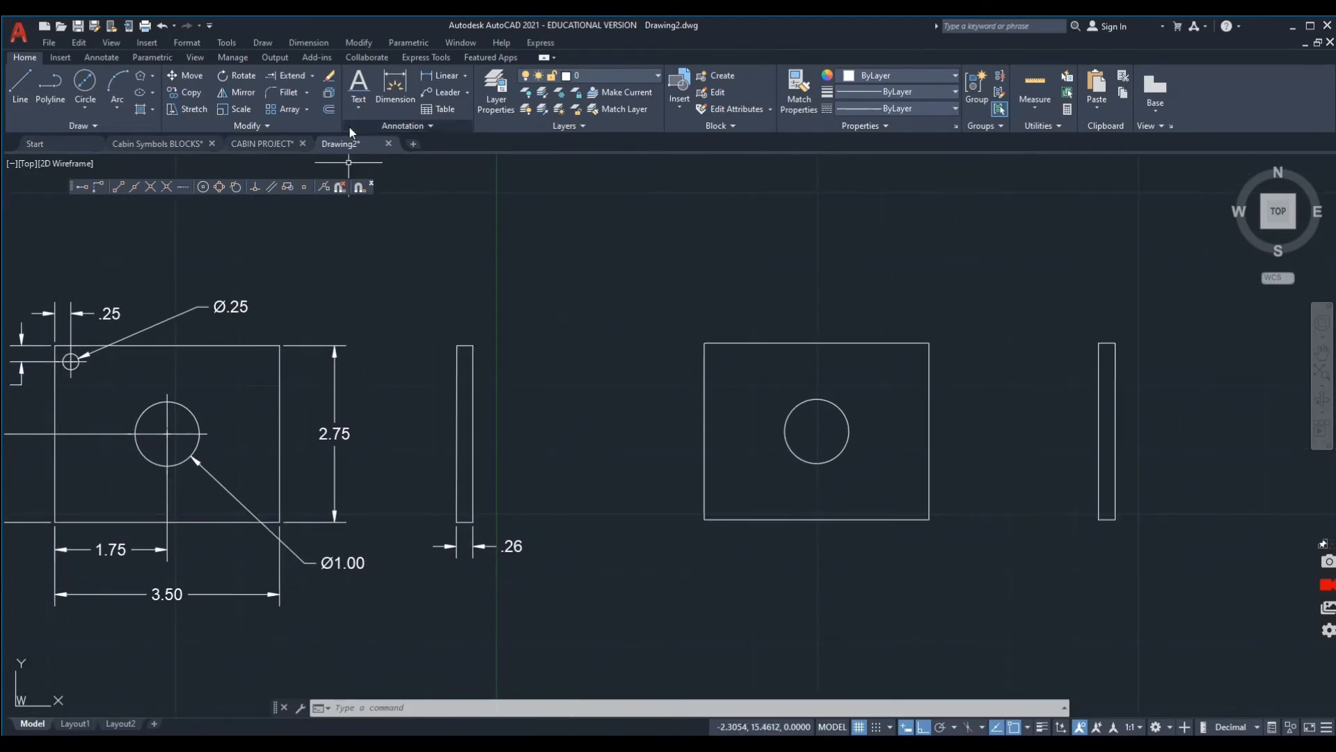
left_click(329, 110)
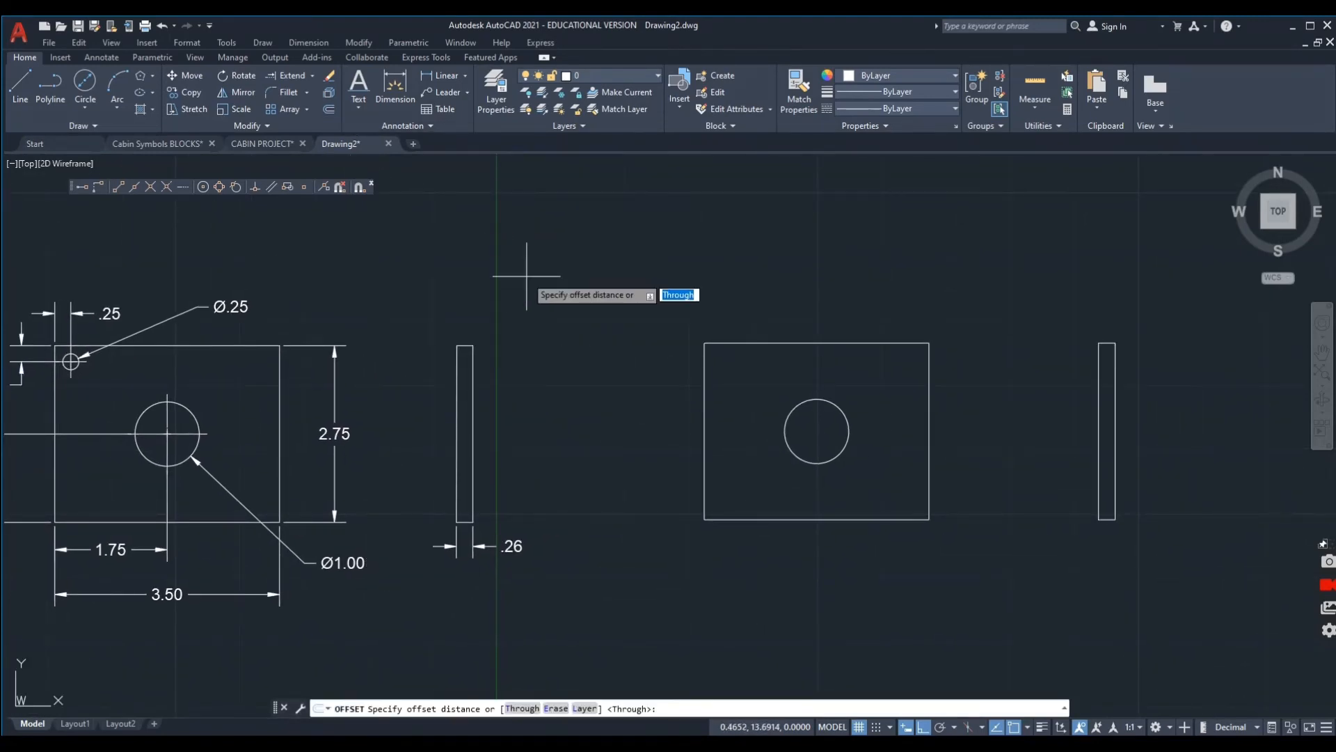
type(".25")
key("Return")
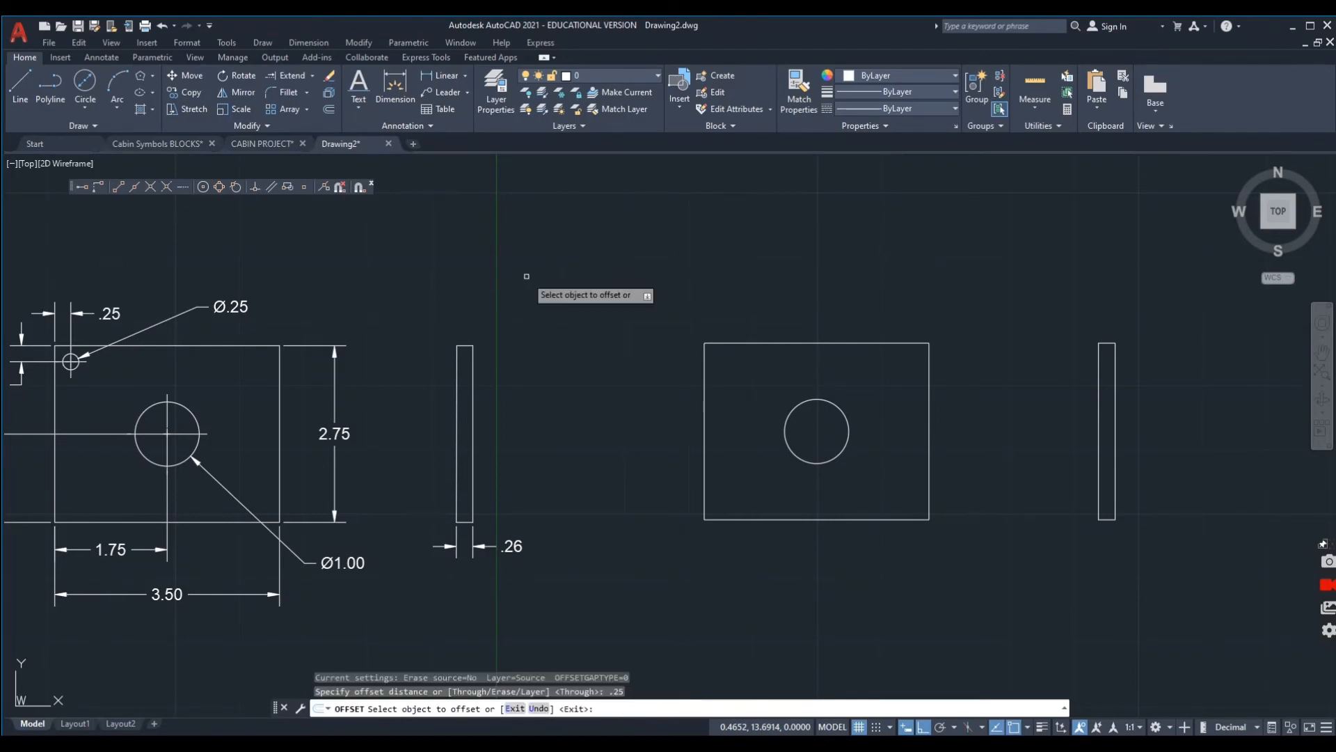
left_click(705, 407)
left_click(730, 397)
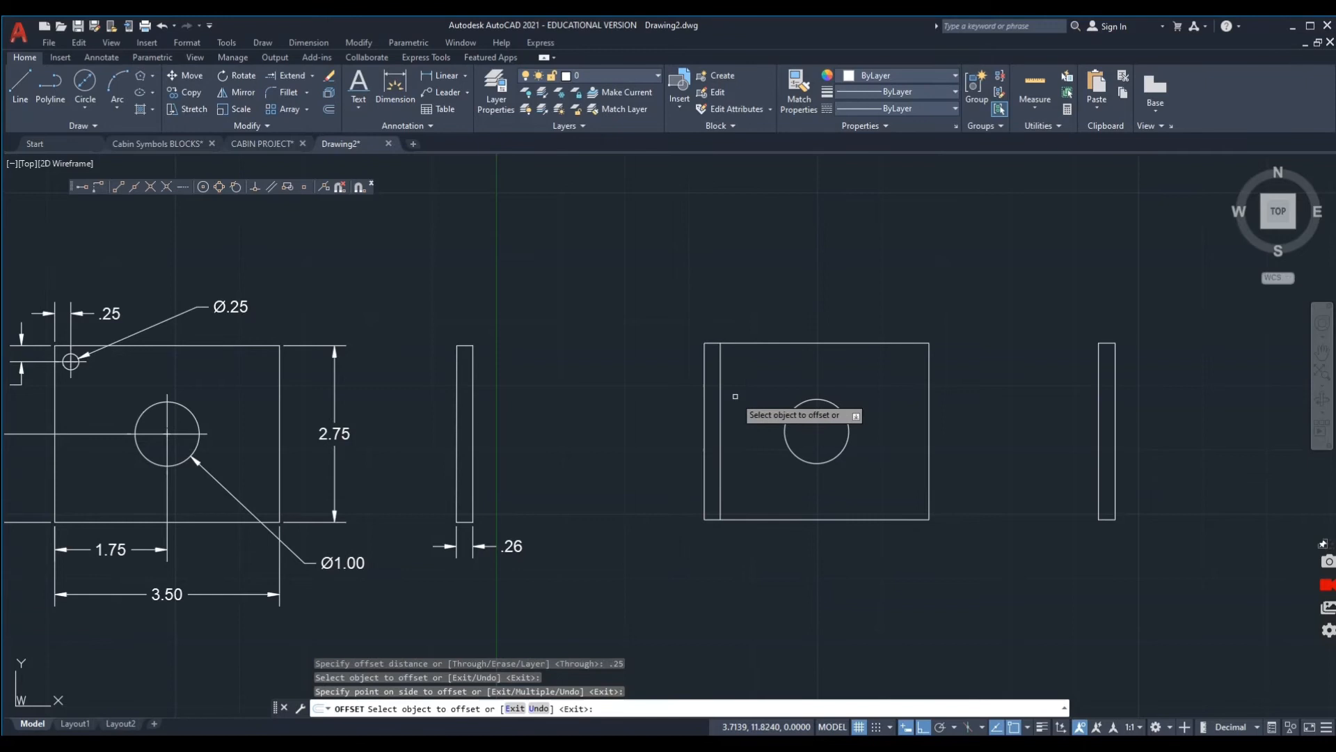
left_click(754, 343)
left_click(755, 376)
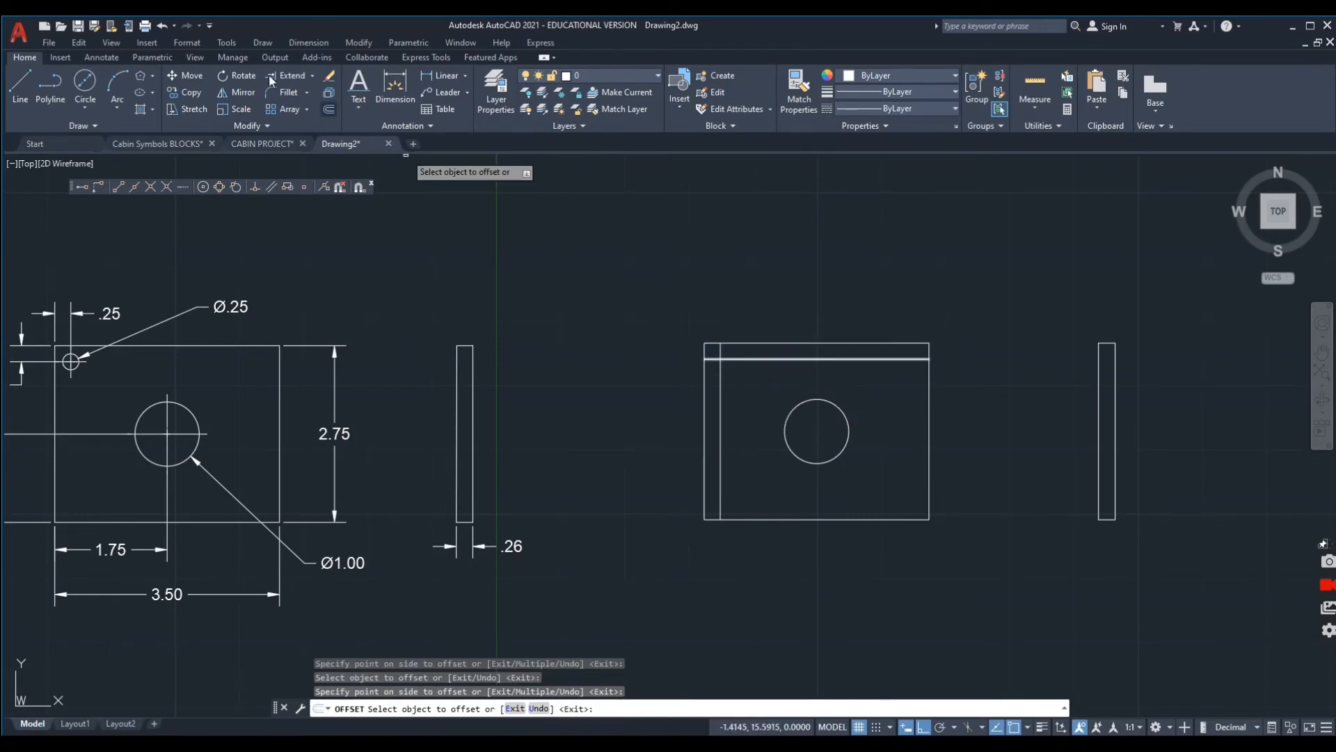
Draw a circle of diameter .25 centred on the intersection of the two offset lines.
left_click(82, 87)
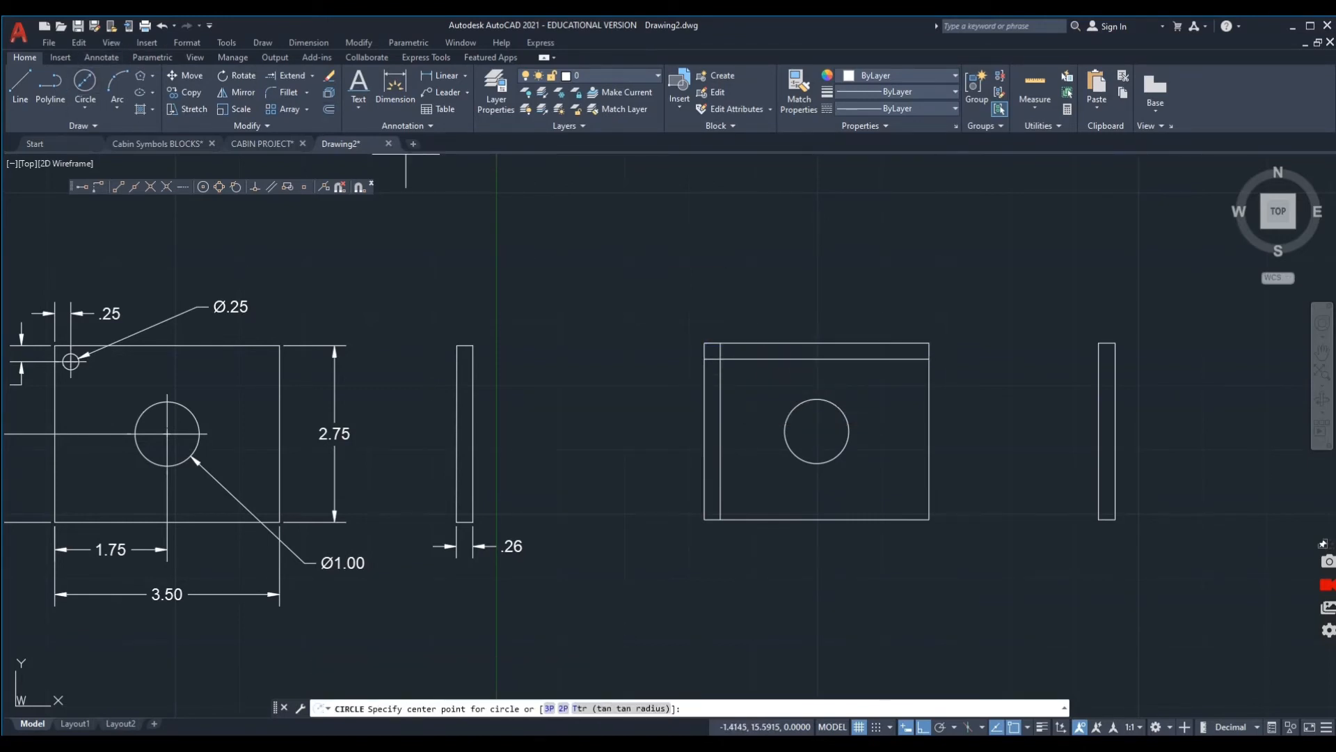
left_click(720, 359)
type(".25")
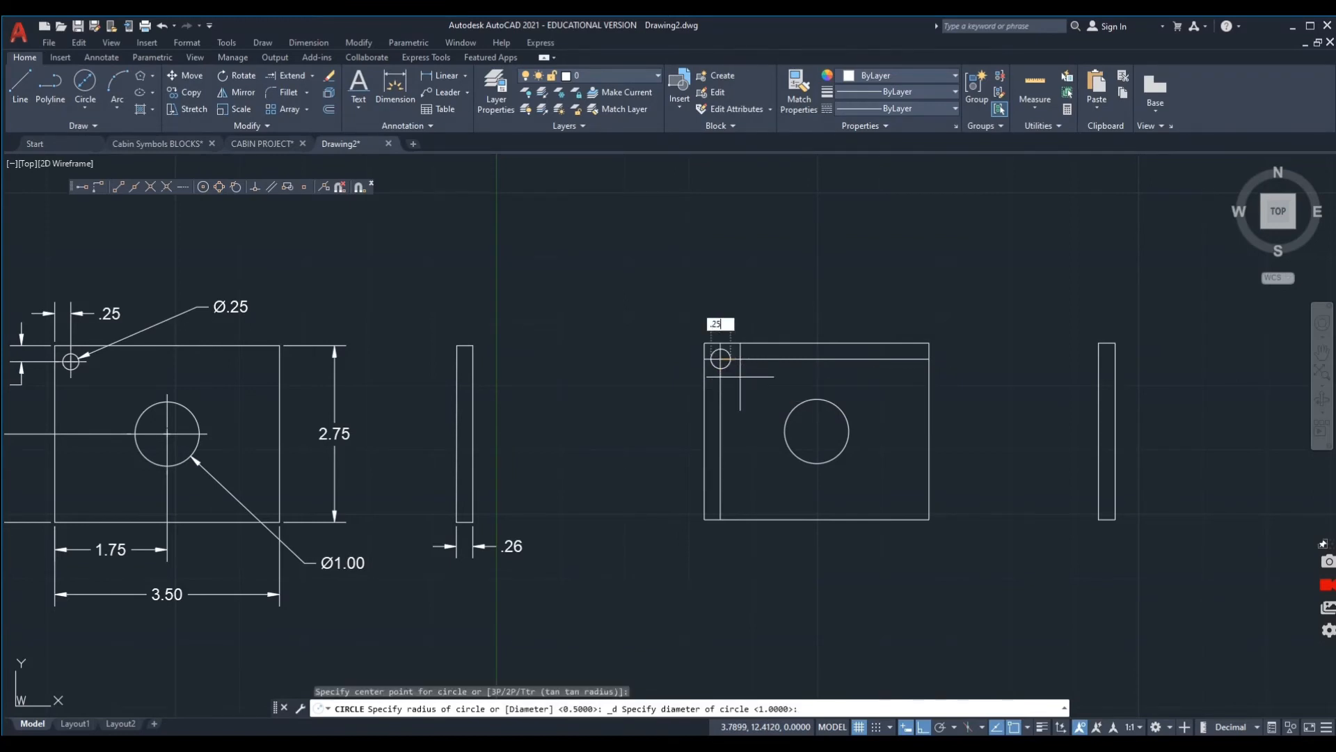
key("Return")
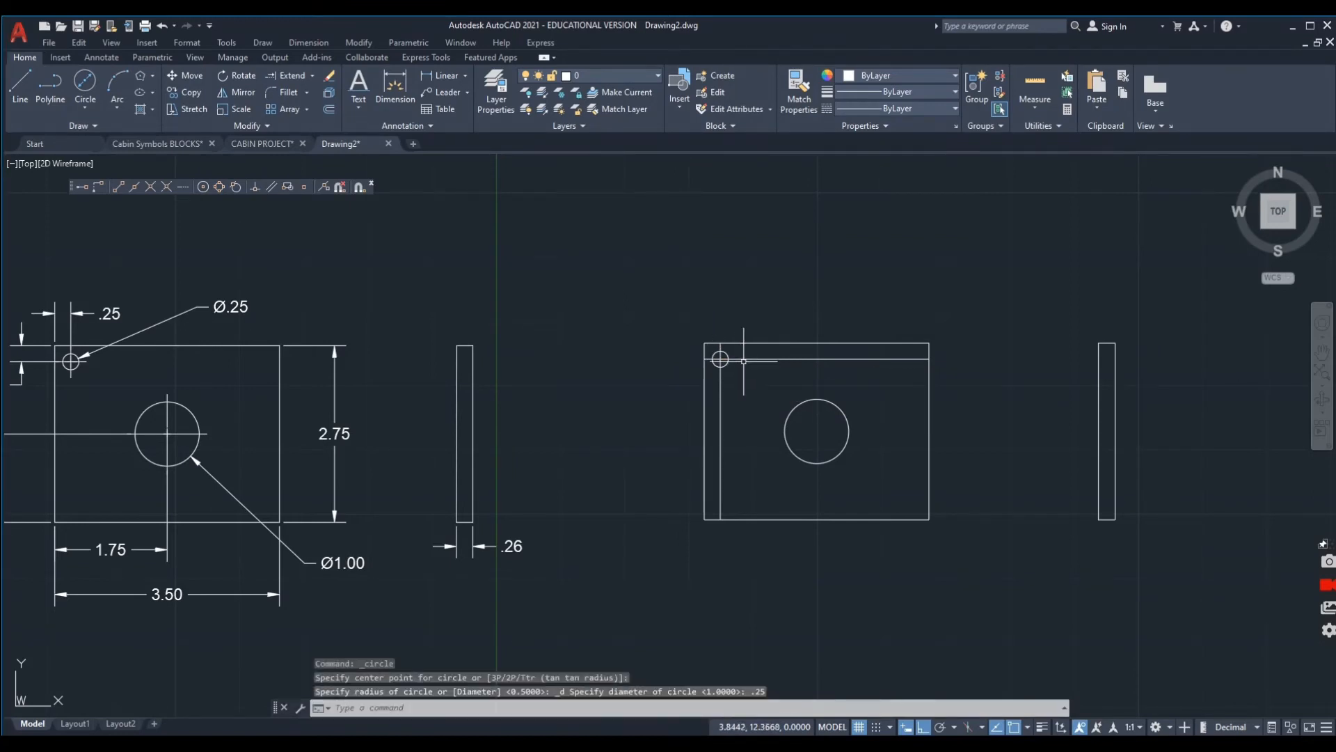
Erase the two offset construction lines and the small corner circle from the new front view.
left_click(727, 358)
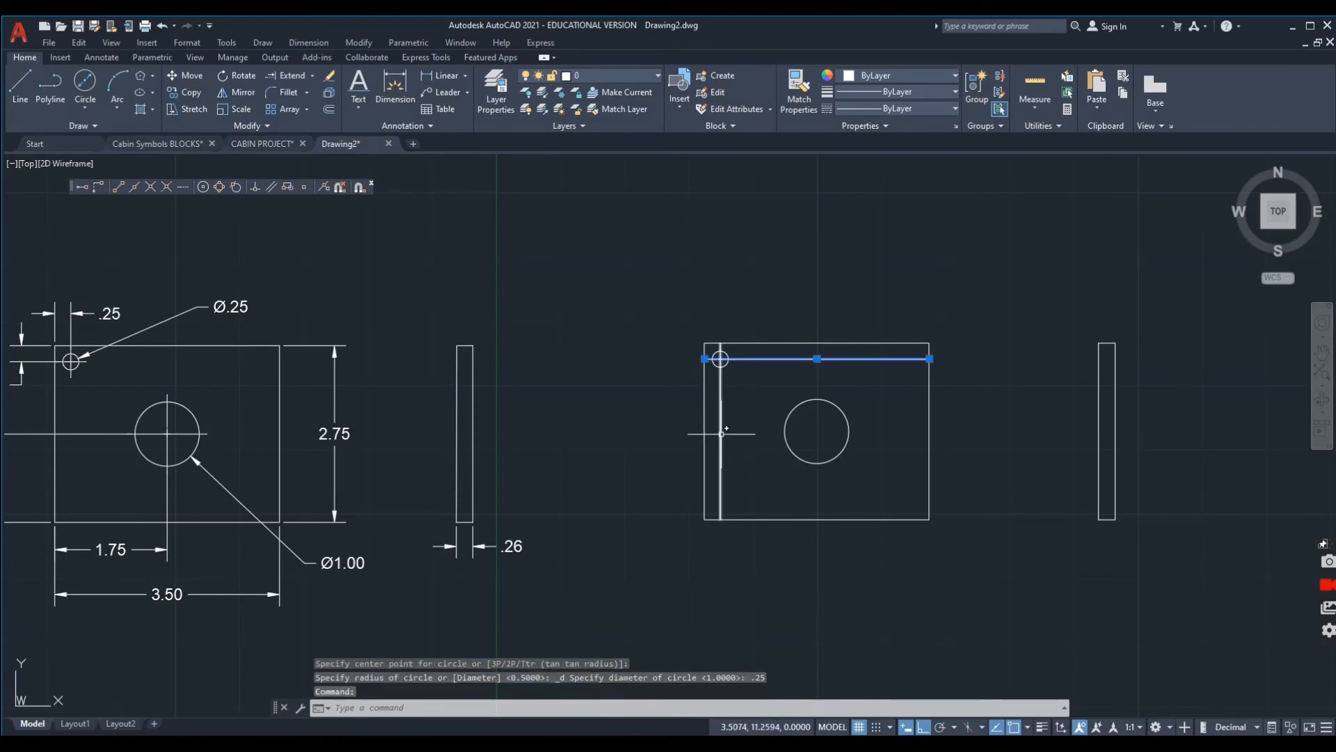
left_click(721, 426)
key("Delete")
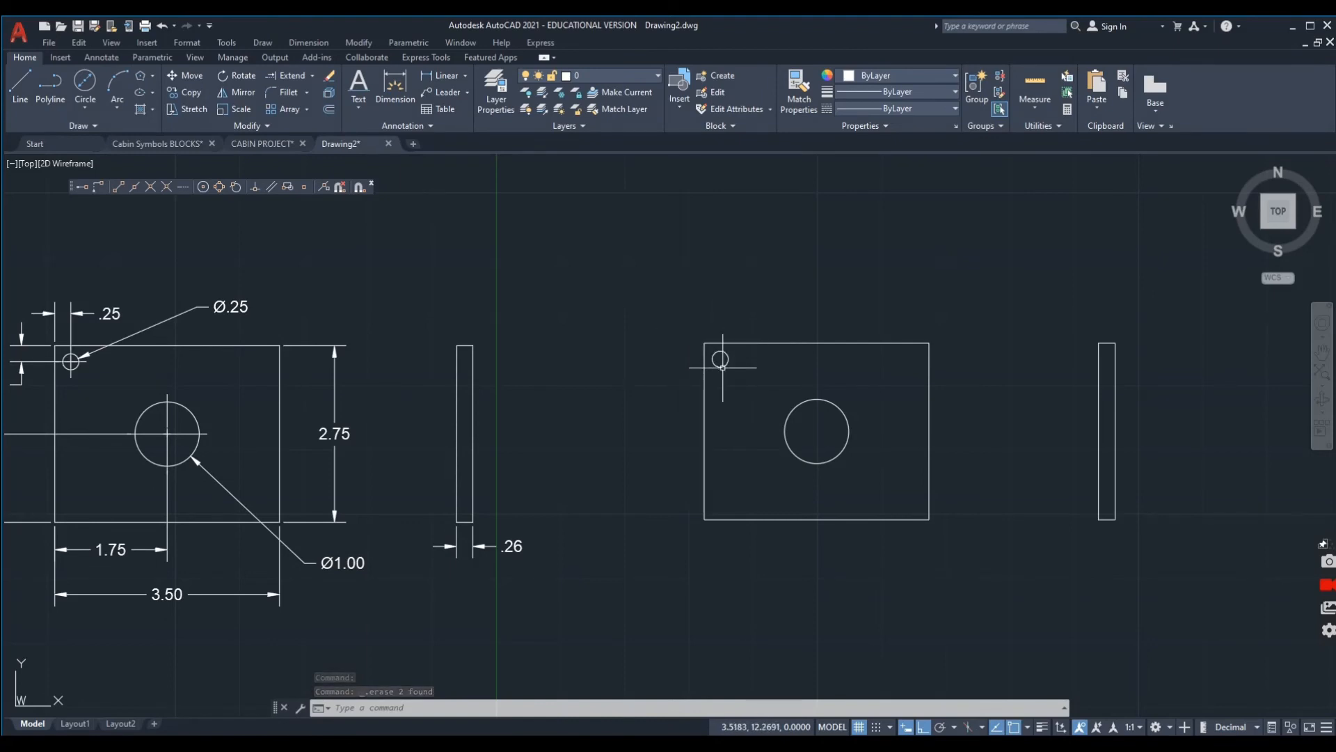
left_click(722, 368)
key("Delete")
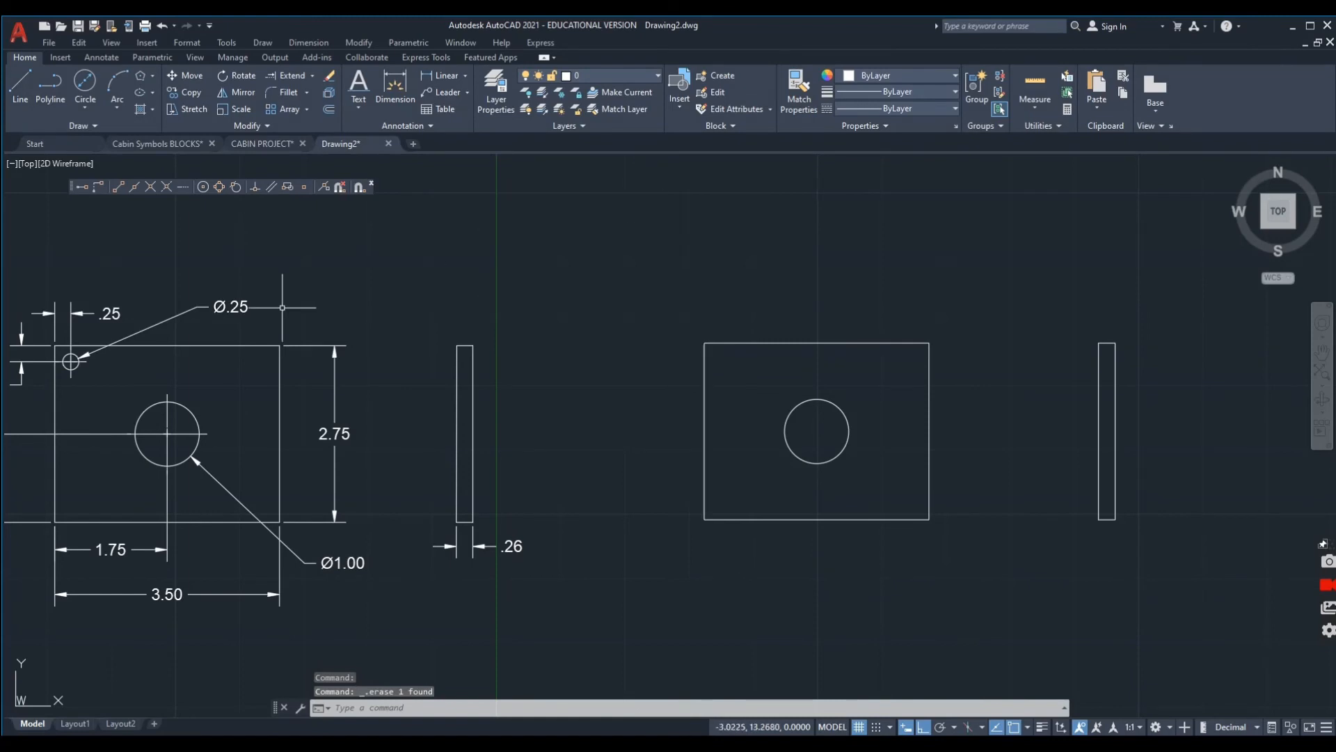
Draw a circle of diameter .25 with its centre at offset @.25,-.25 From the new front view's top-left corner.
left_click(85, 82)
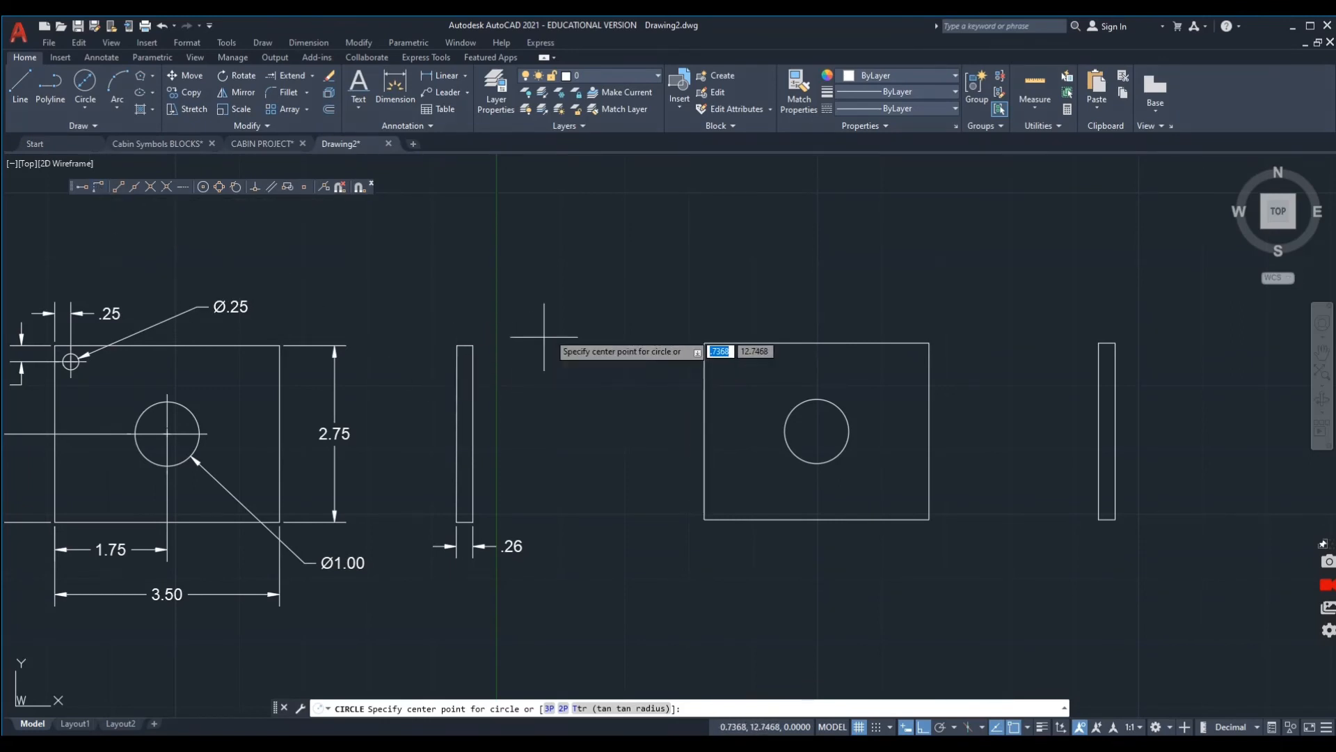
right_click(625, 276, "shift")
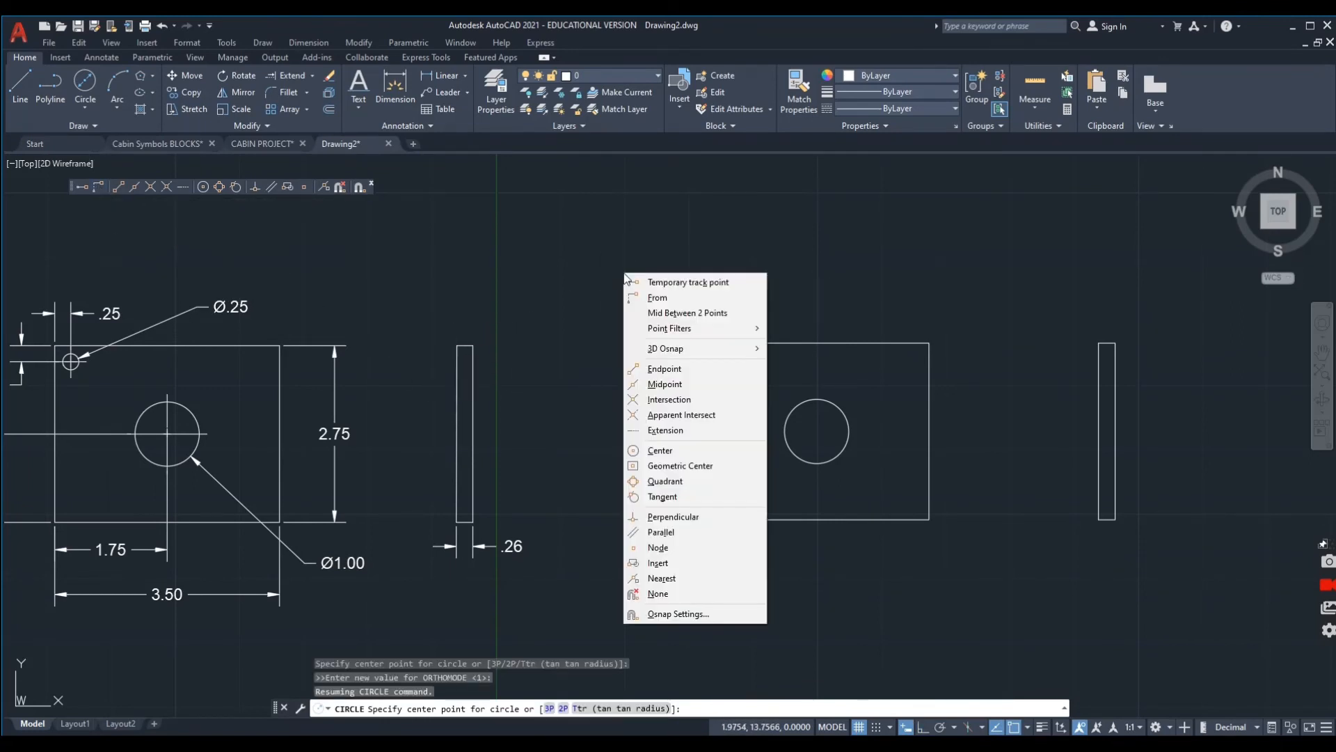
left_click(659, 298)
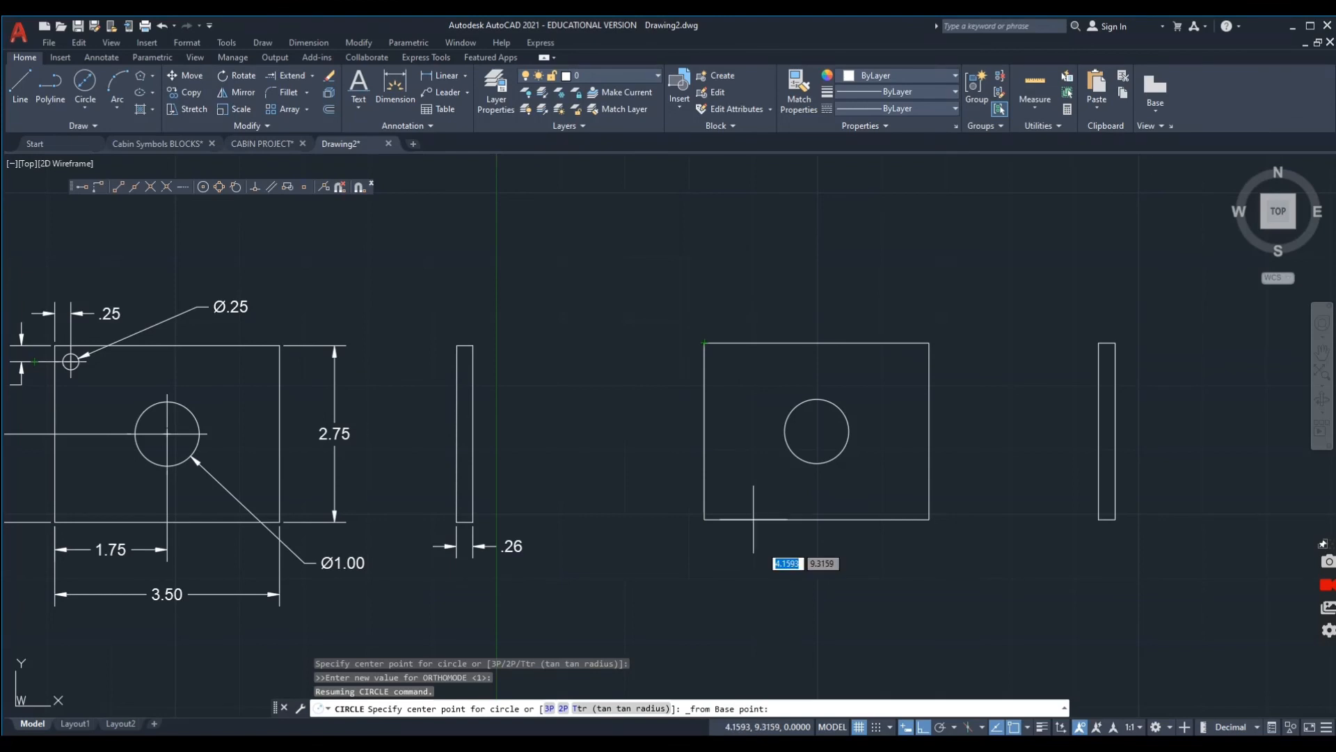
left_click(705, 343)
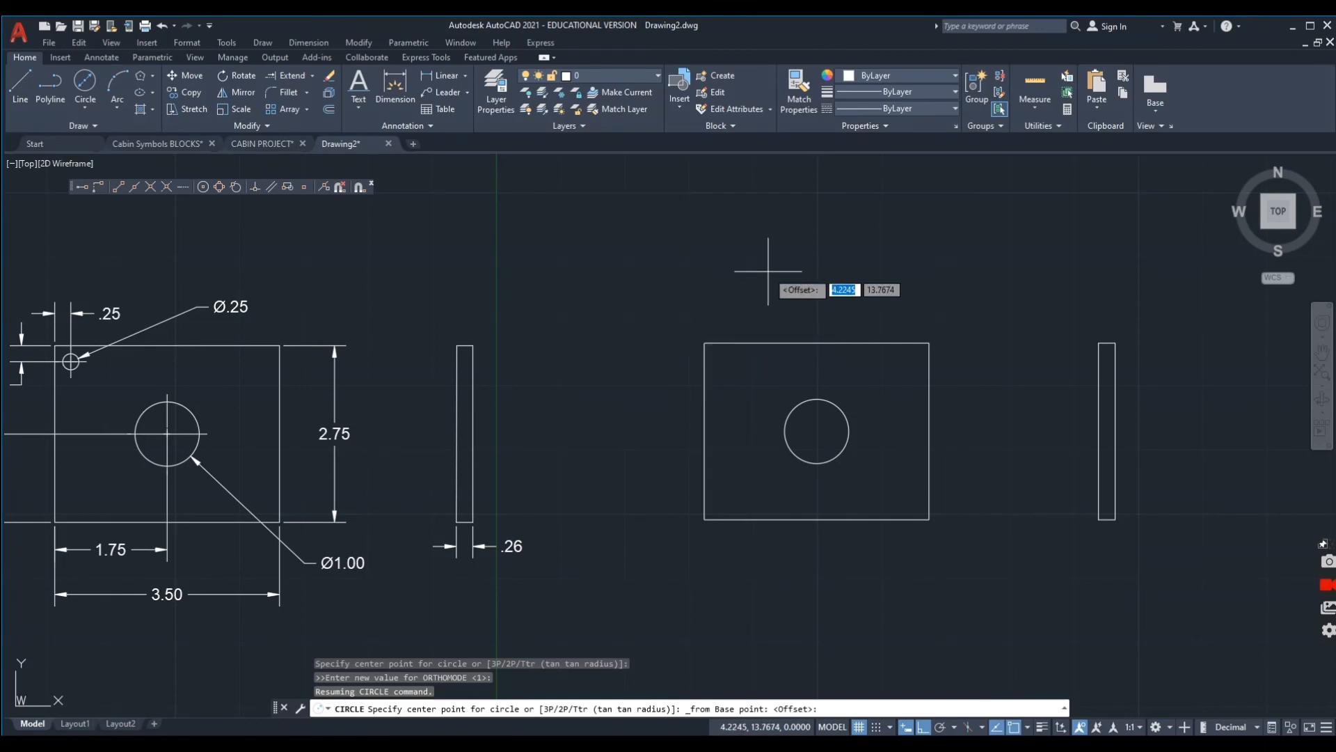
type("@")
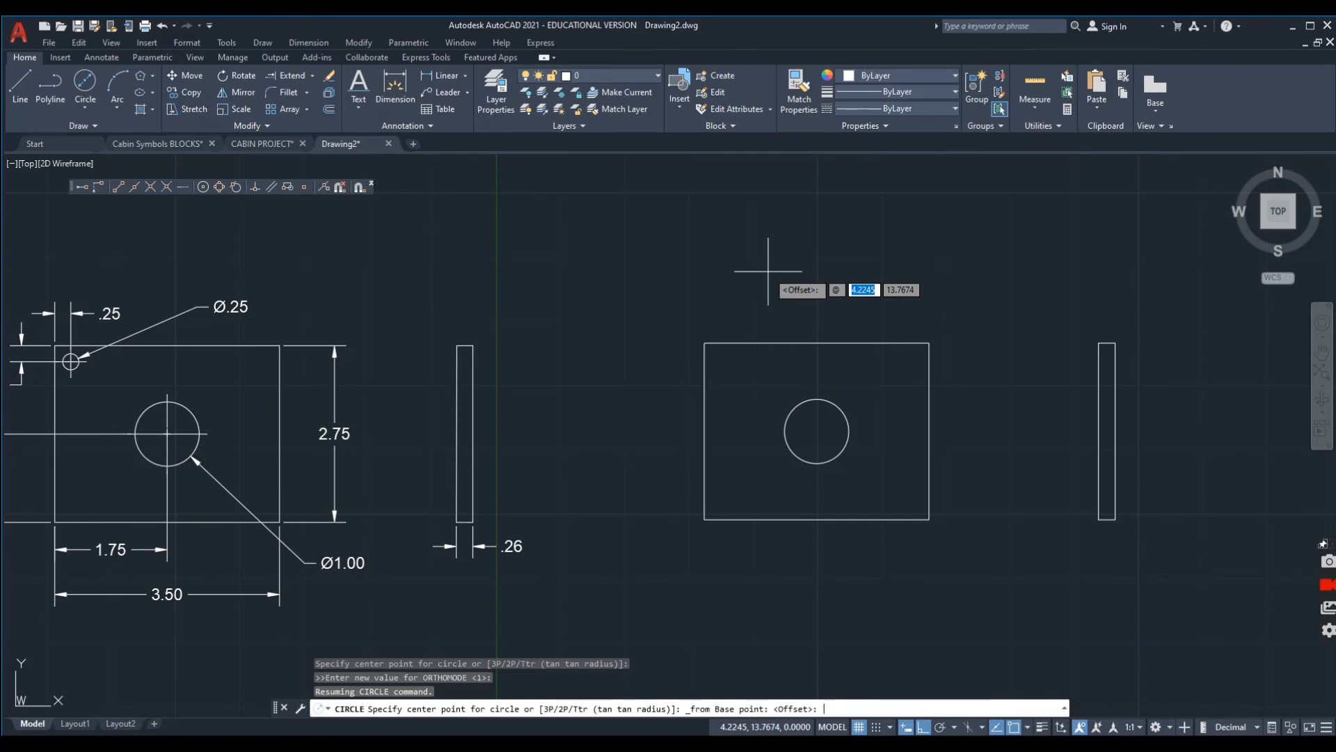
type(".")
key("Tab")
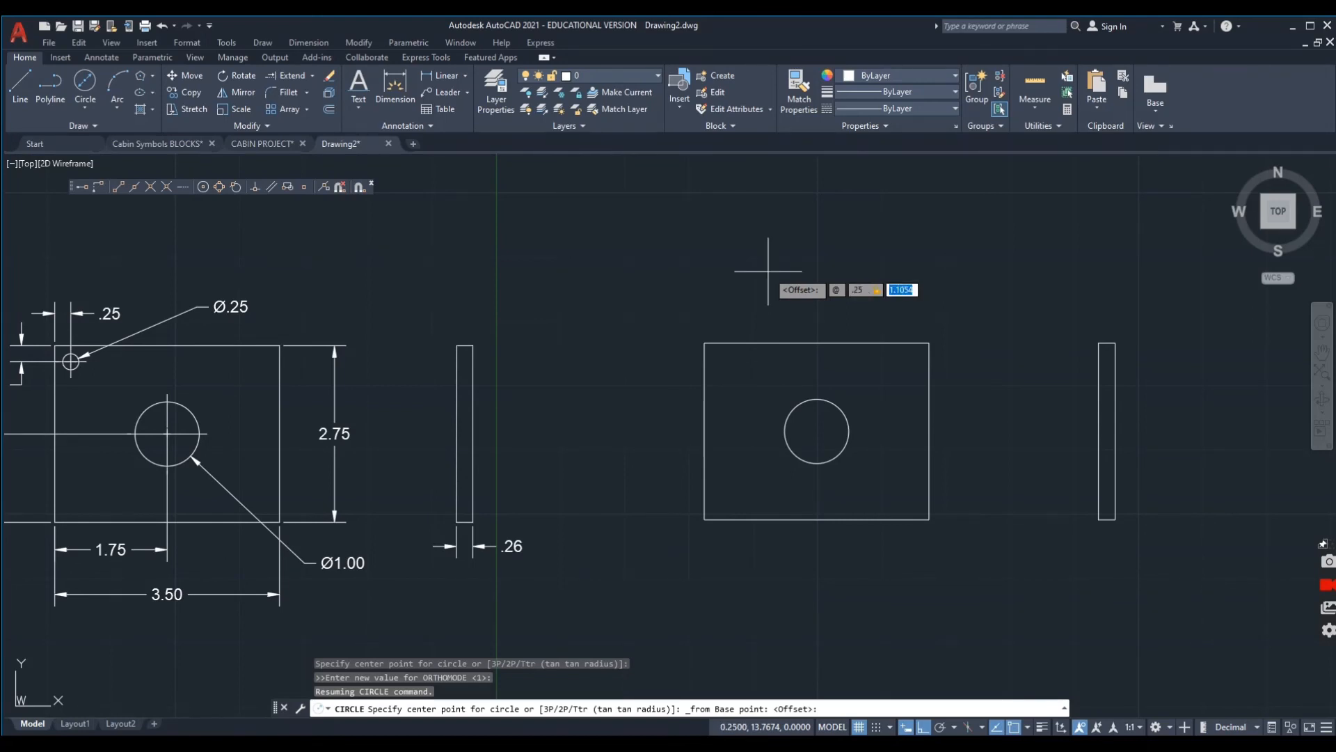
type("-")
key("Return")
type("d")
key("Return")
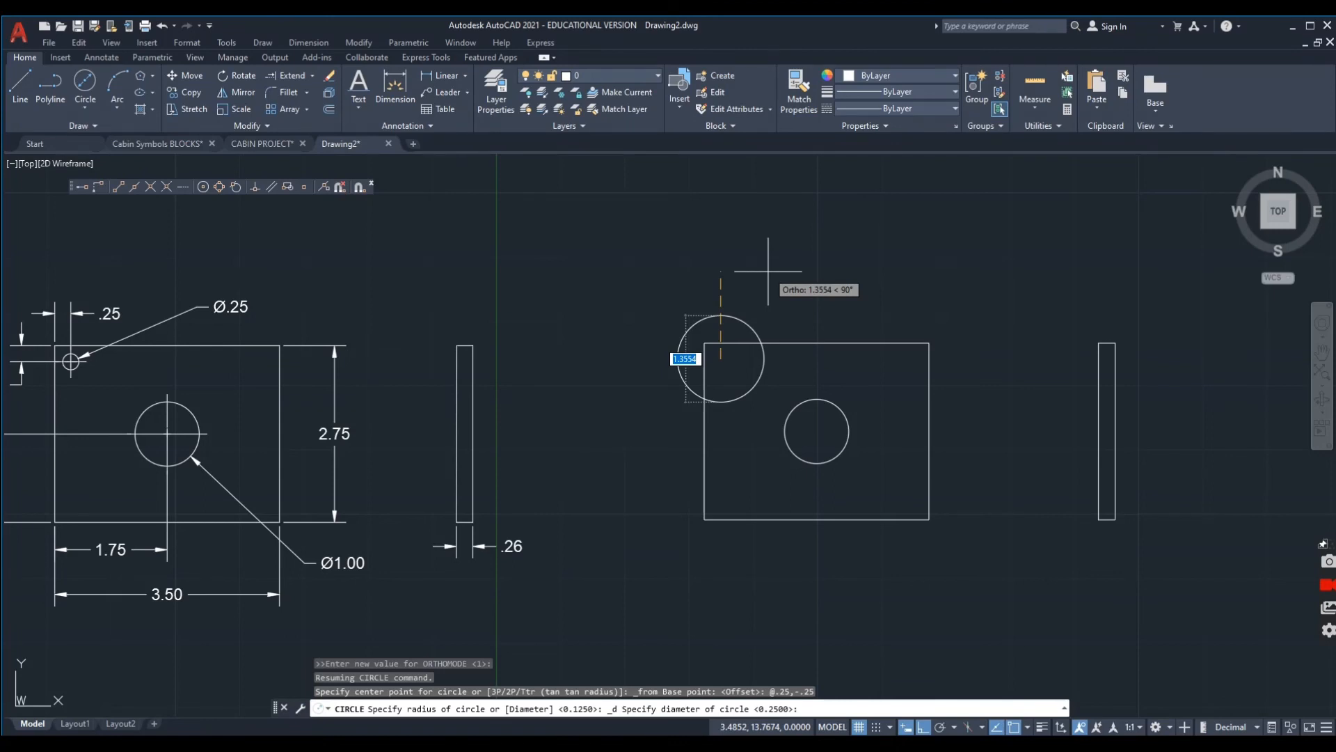
type(".")
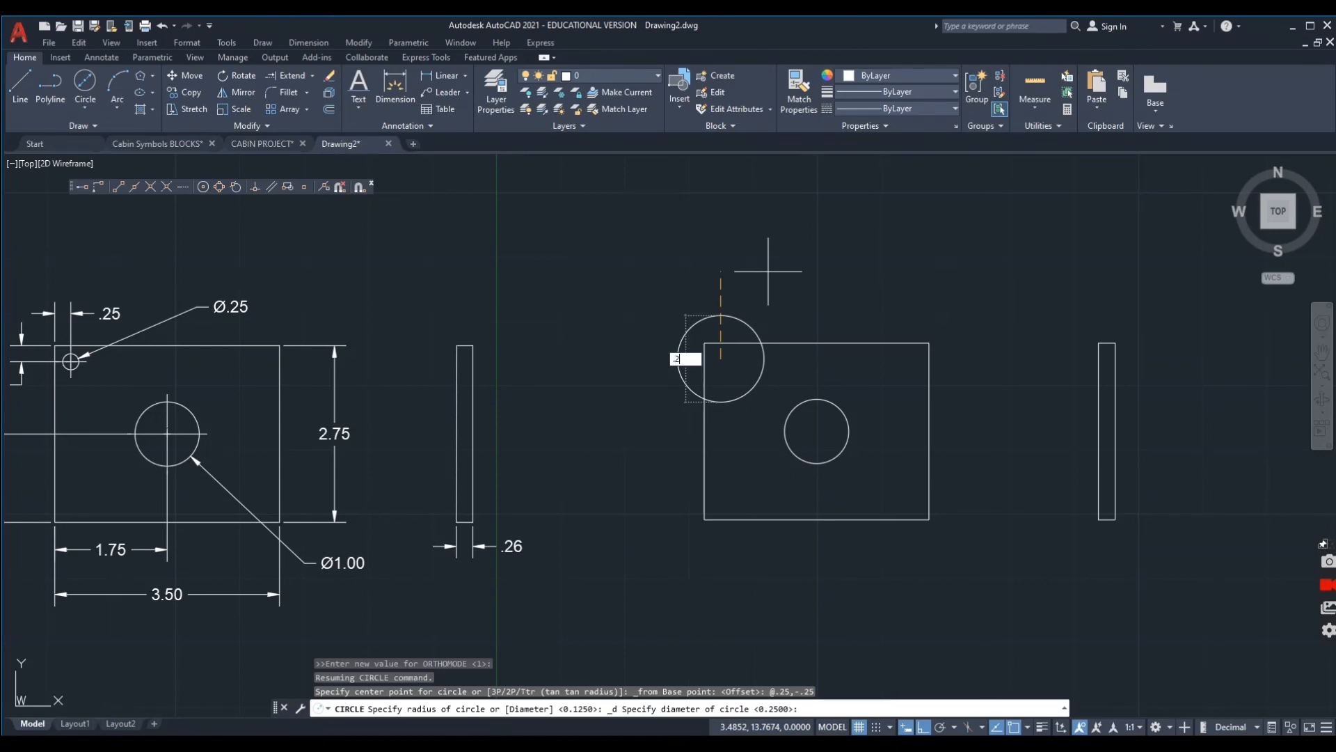
type("25")
key("Return")
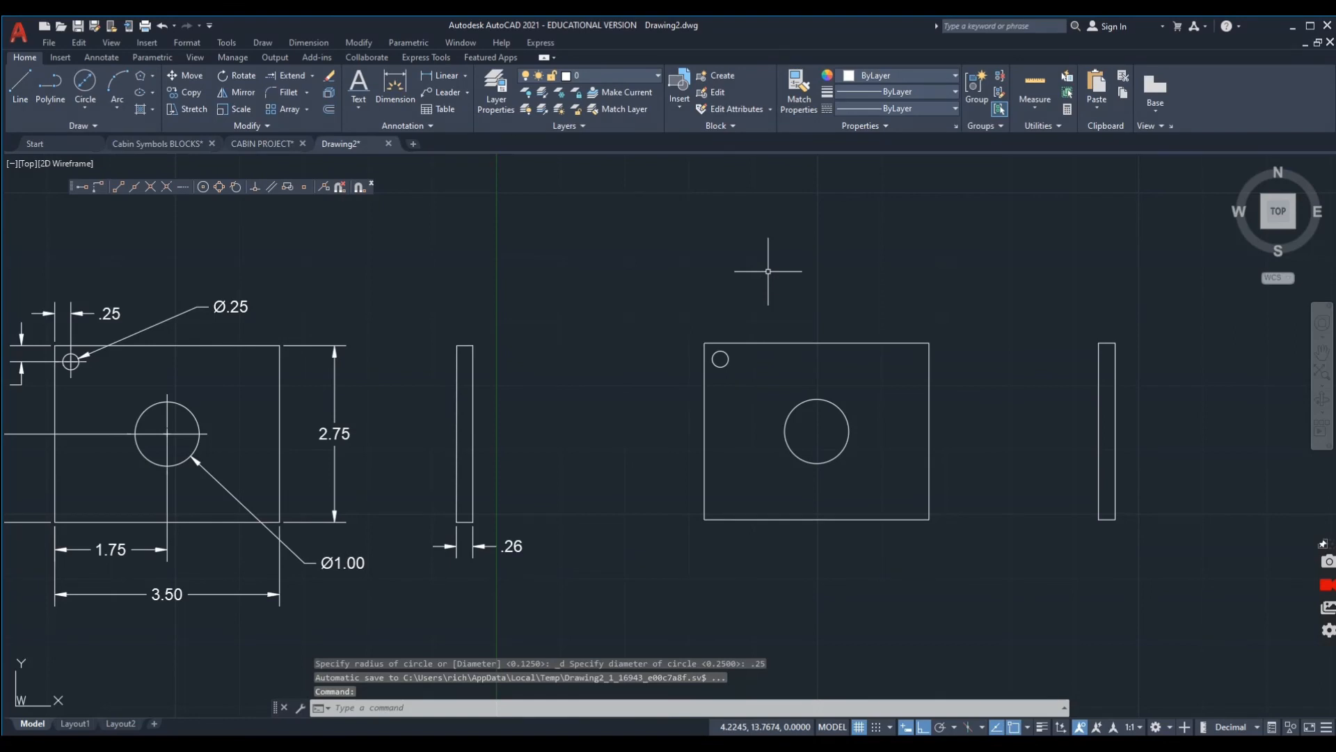